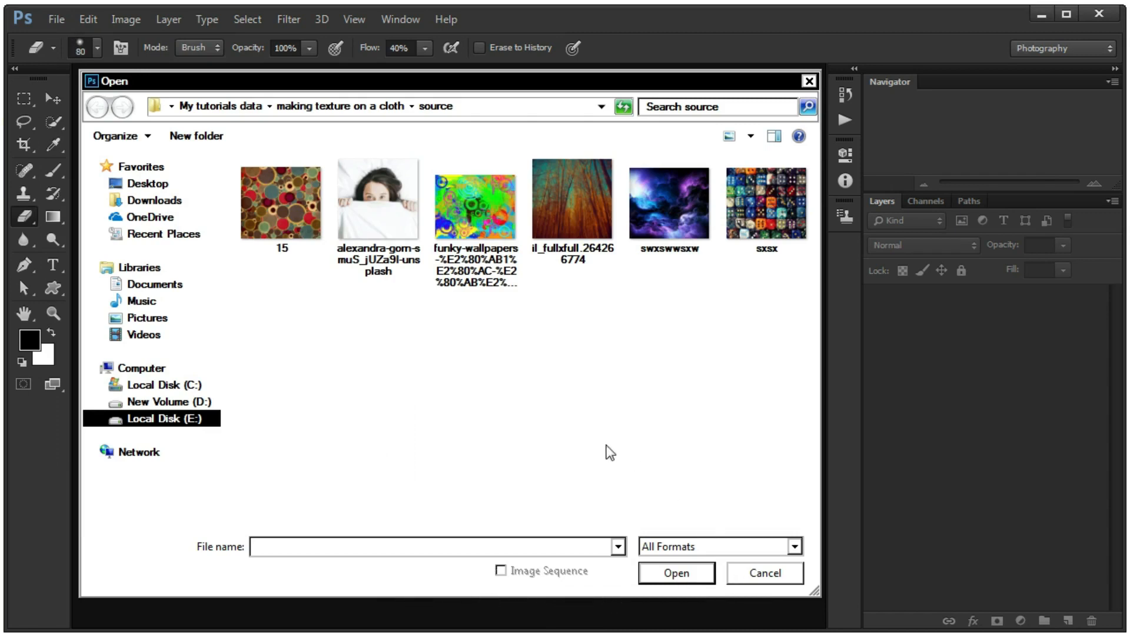
- Open the photo of the woman behind the white sheet and maximize its document window
left_click(390, 229)
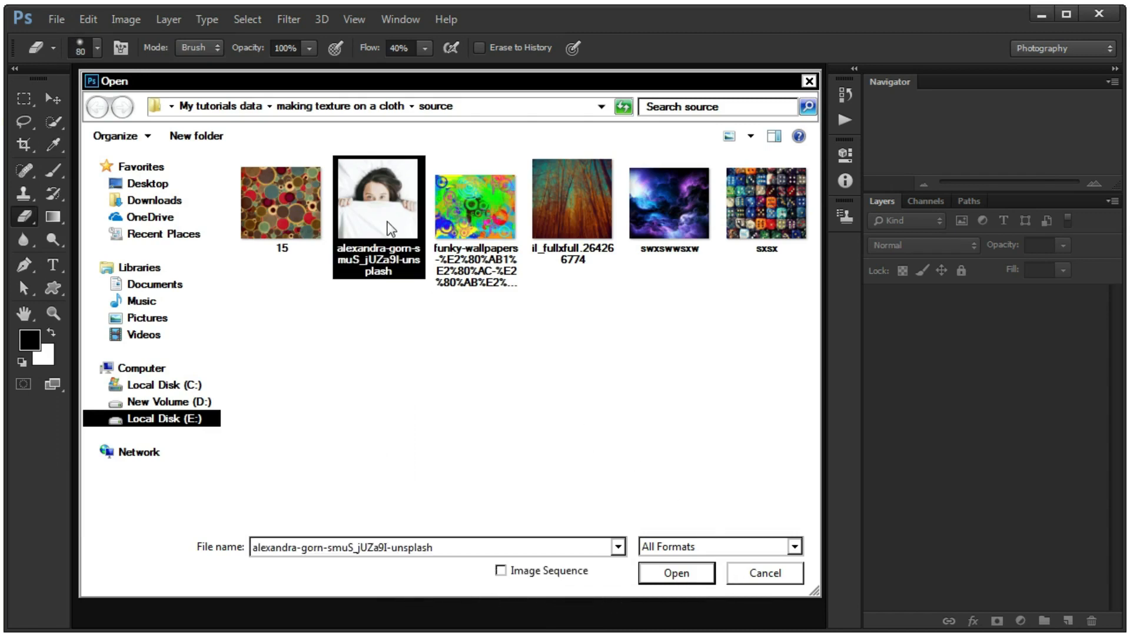
left_click(677, 574)
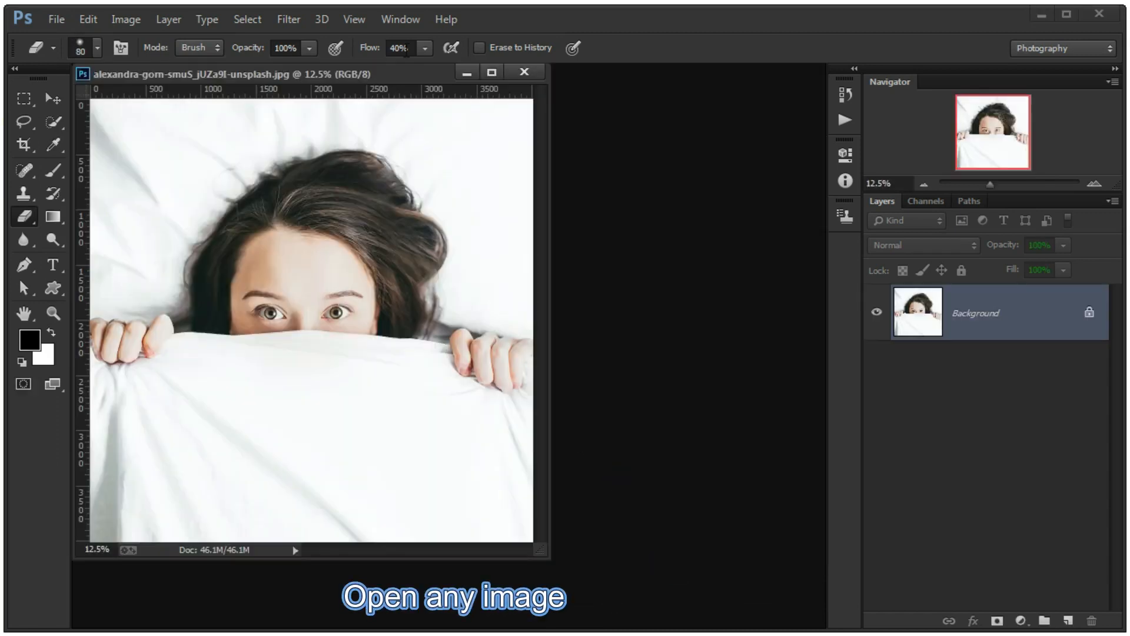
left_click(491, 72)
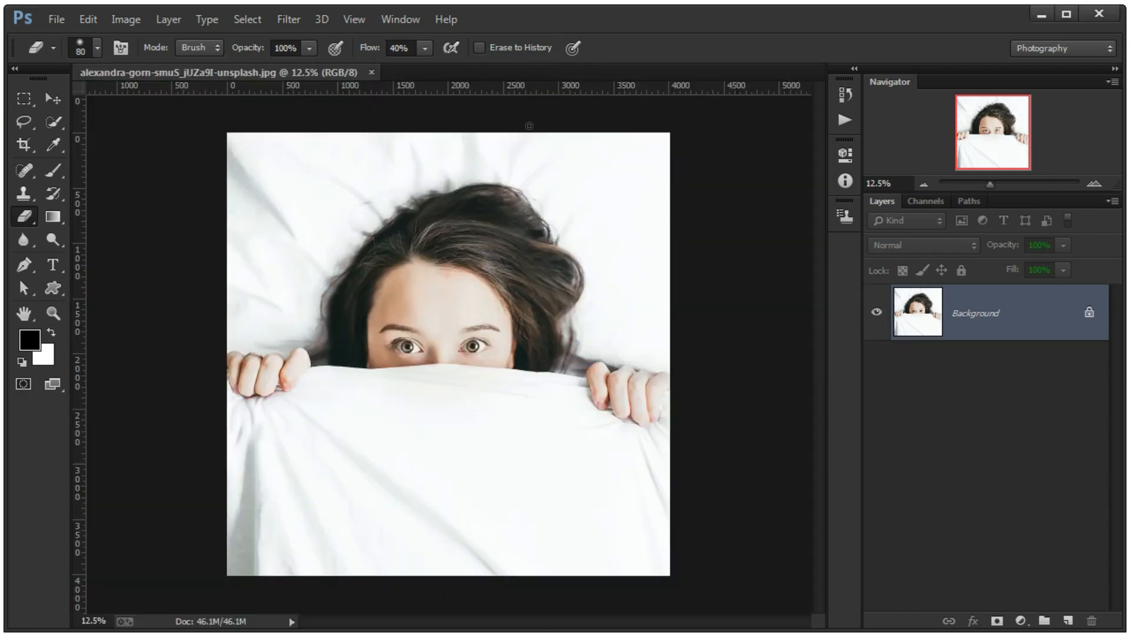
- Select the white cloth below the woman's face with the Quick Selection tool
scroll(428, 510, "down", 1)
scroll(428, 510, "up", 3)
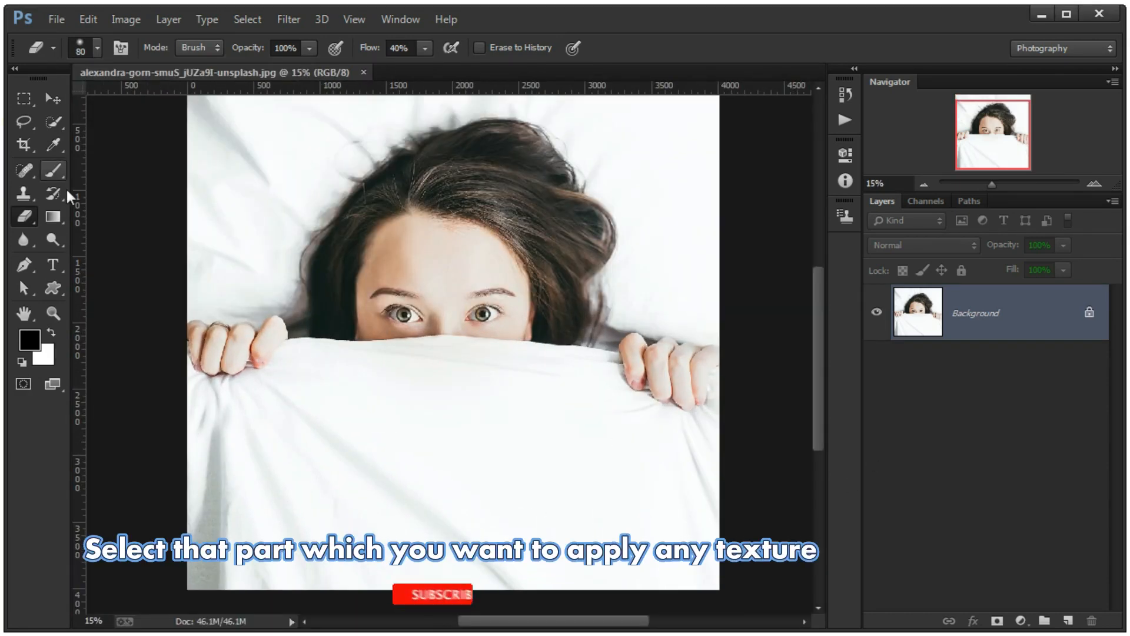
mouse_move(394, 433)
left_mouse_down()
mouse_move(391, 330)
mouse_move(313, 330)
left_mouse_up()
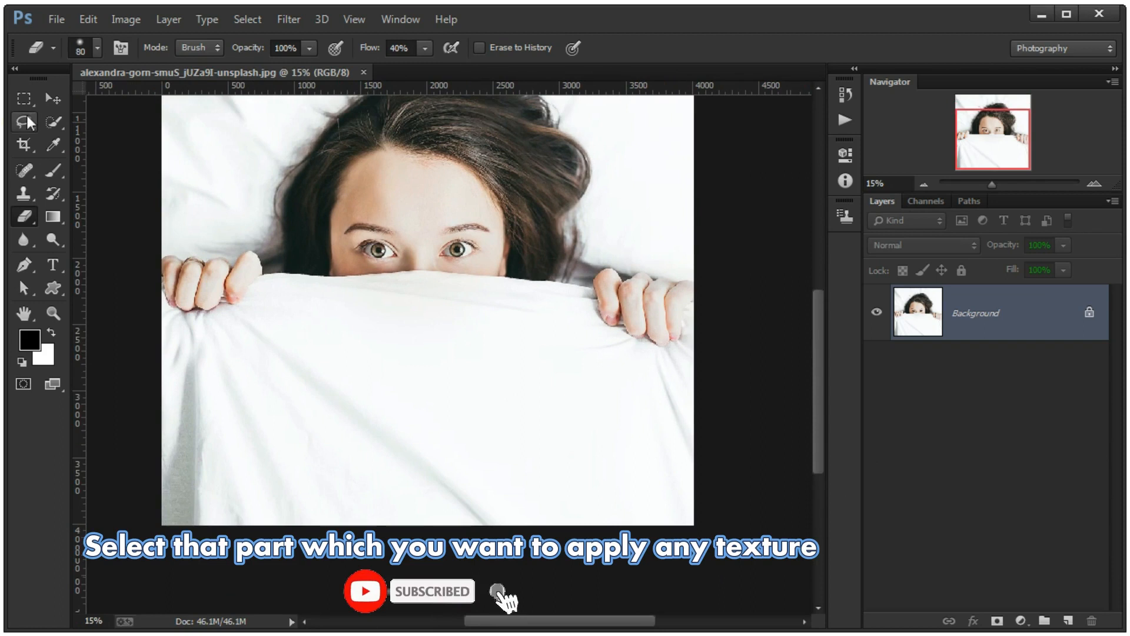
left_click(55, 124)
left_click_drag(172, 337, 354, 351)
scroll(207, 261, "up", 15)
left_click_drag(379, 292, 358, 328)
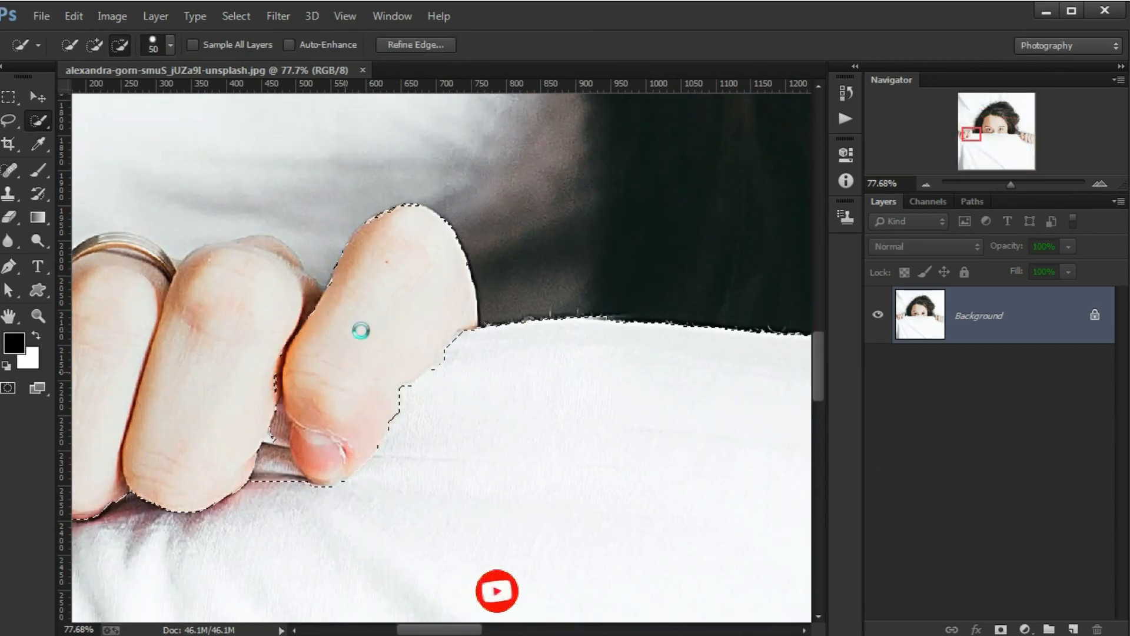
- Correct the cloth selection around the fingers of both hands with the Lasso tool
key("l")
mouse_move(271, 413)
left_mouse_down()
mouse_move(301, 494)
mouse_move(573, 399)
left_mouse_up()
left_click_drag(252, 337, 220, 431)
left_click_drag(592, 398, 419, 425)
left_click_drag(483, 398, 366, 399)
mouse_move(736, 353)
left_mouse_down()
mouse_move(504, 394)
mouse_move(115, 311)
left_mouse_up()
left_click_drag(624, 437, 480, 452)
mouse_move(667, 311)
left_mouse_down()
mouse_move(597, 431)
mouse_move(620, 165)
mouse_move(656, 318)
left_mouse_up()
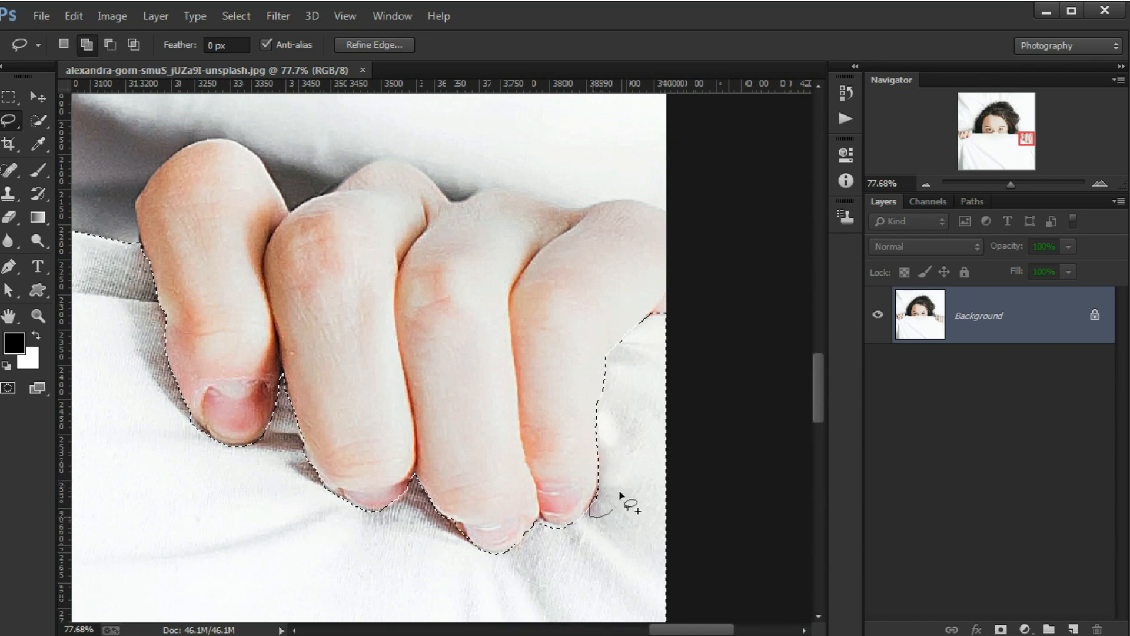
- Mask a copy of the Background layer with the cloth selection and check it by toggling the Background layer's visibility
key("ctrl+0")
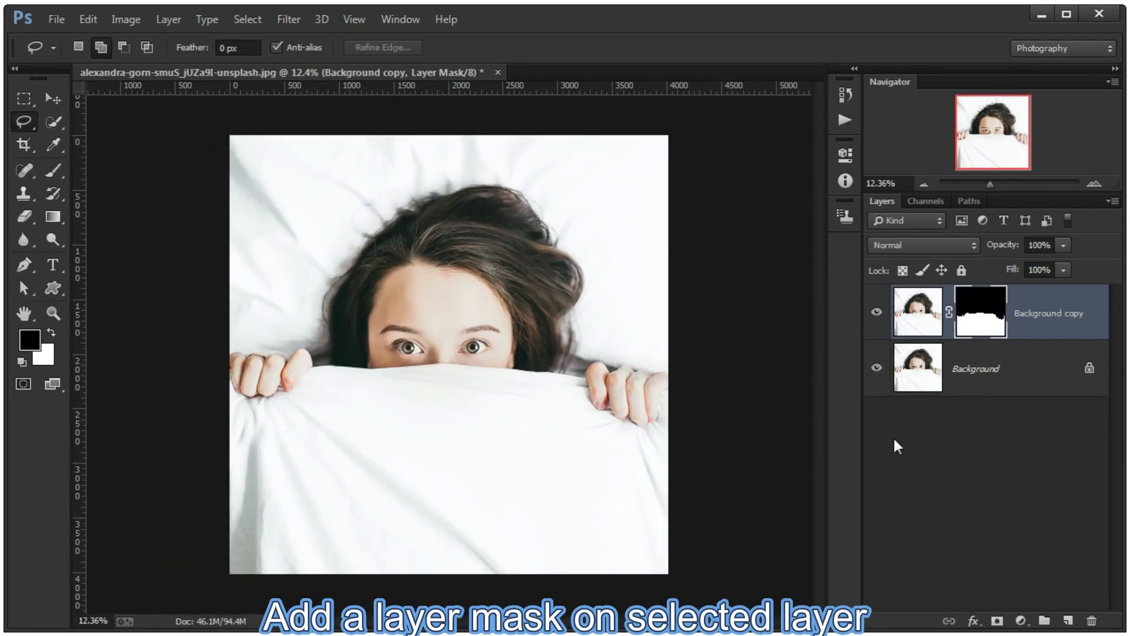
left_click(877, 370)
left_click(876, 369)
left_click(877, 370)
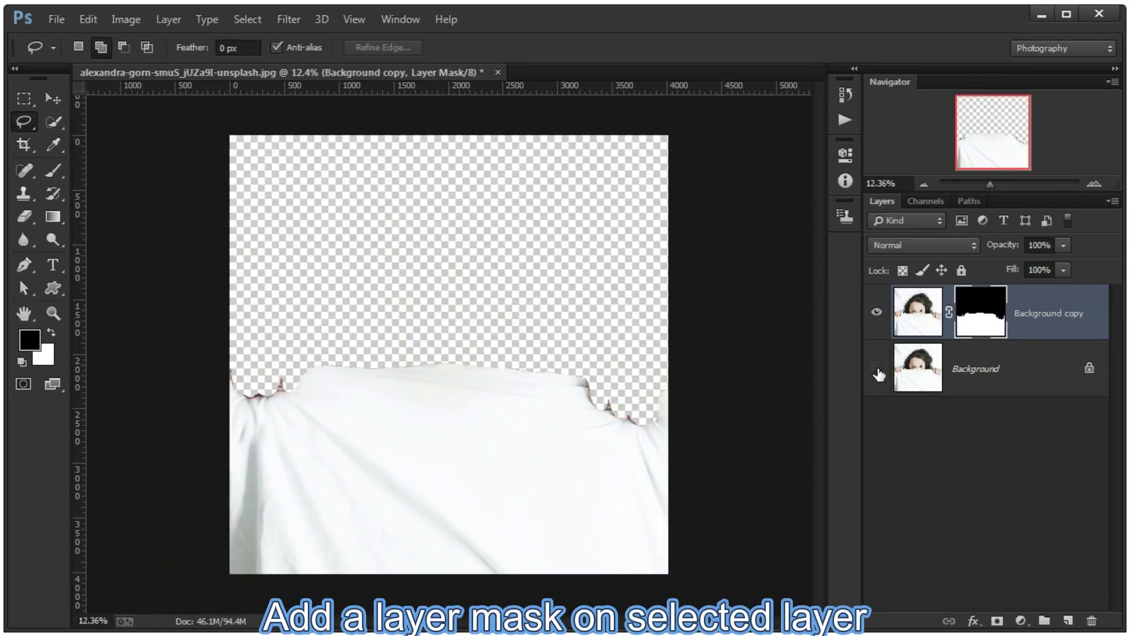
left_click(877, 370)
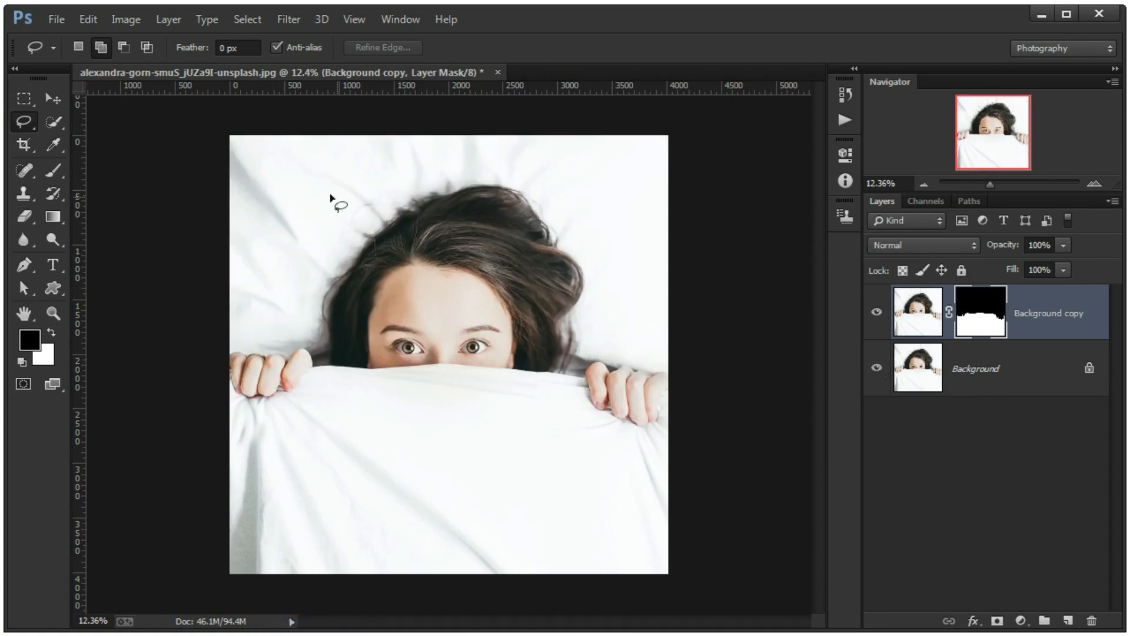
- Select the white bedding around the woman's head and above her hands with the Quick Selection tool
scroll(330, 198, "up", 4)
scroll(288, 474, "down", 2)
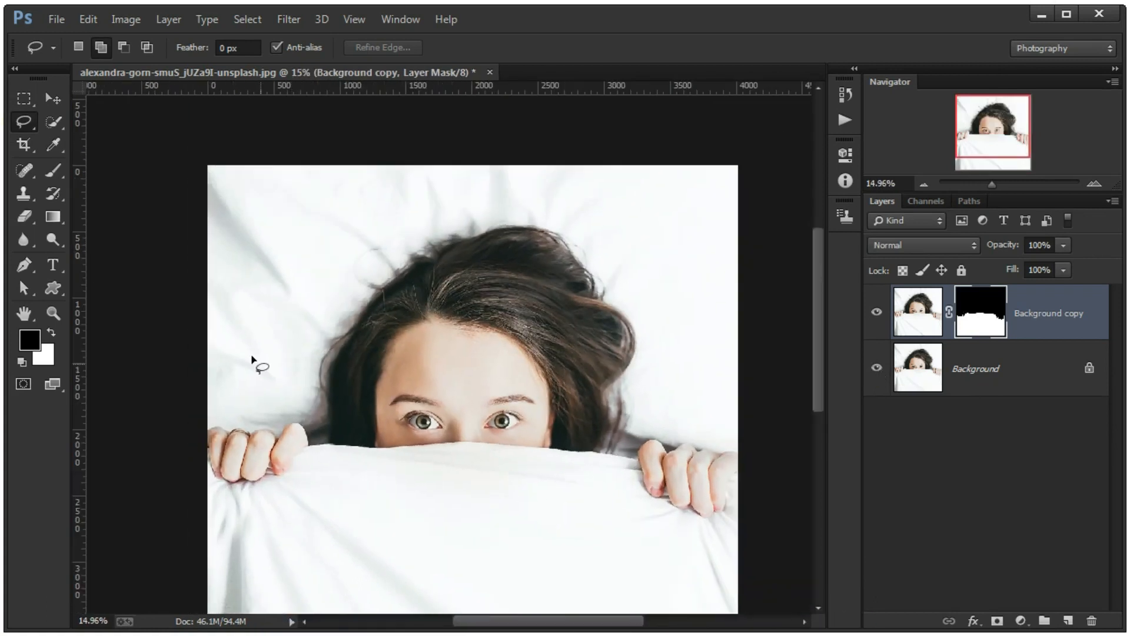
scroll(297, 395, "up", 1)
left_click(53, 121)
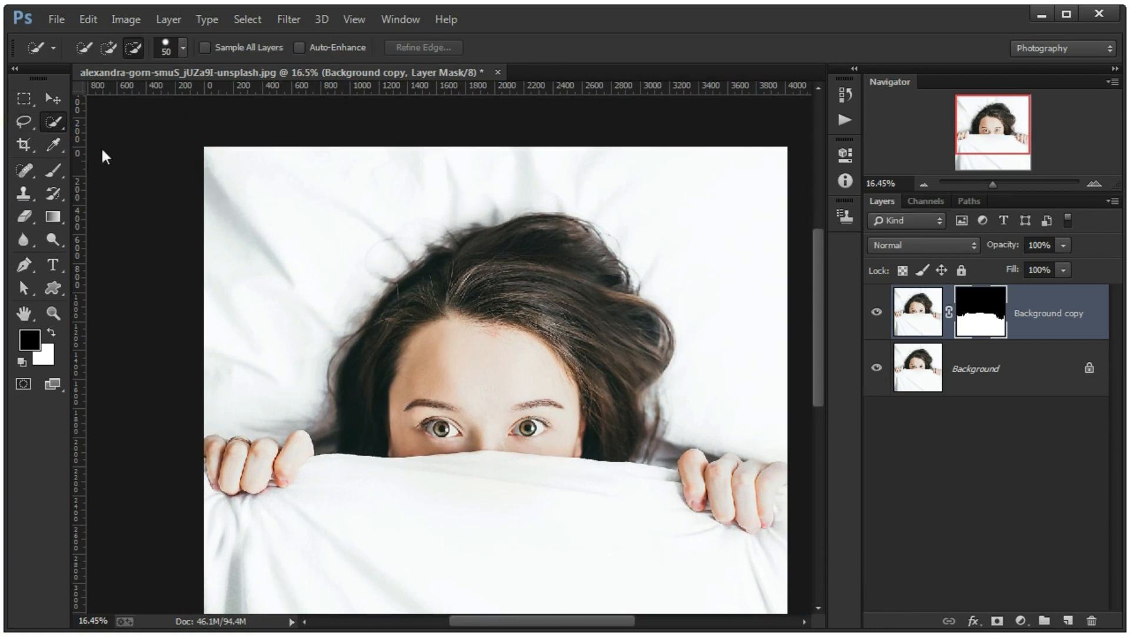
mouse_move(261, 242)
left_mouse_down()
mouse_move(412, 198)
mouse_move(719, 376)
left_mouse_up()
left_click(659, 457)
key("F7")
key("F7")
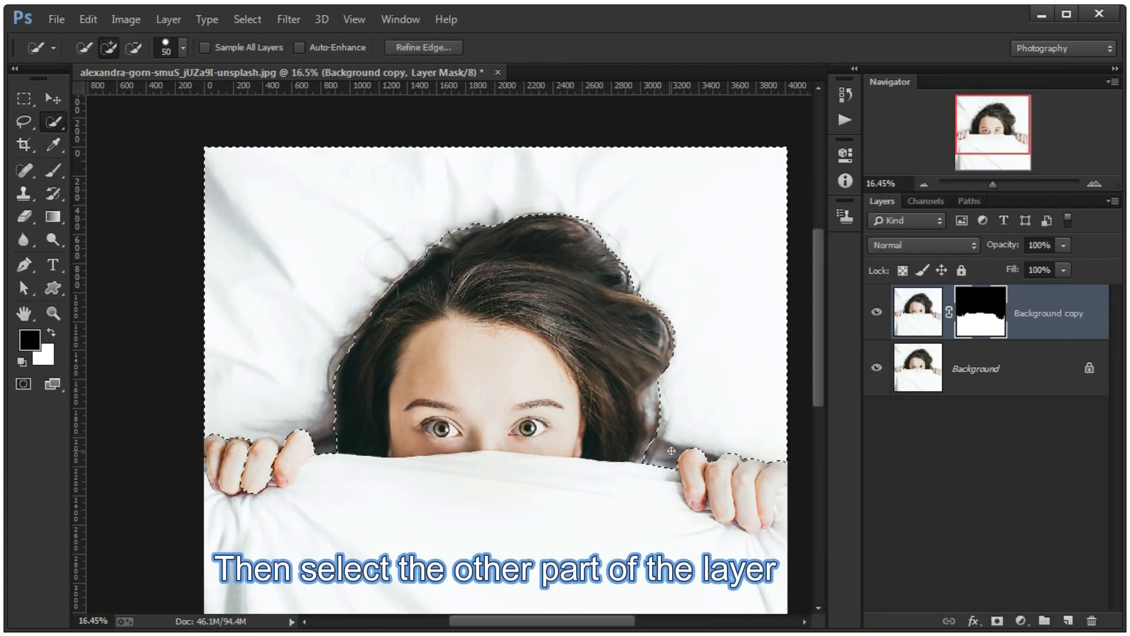
- Add missed parts of the bedding to the selection with the Lasso tool in add mode
scroll(756, 482, "up", 10)
mouse_move(176, 339)
left_mouse_down()
mouse_move(479, 343)
mouse_move(448, 349)
left_mouse_up()
left_click(23, 121)
left_click(101, 48)
mouse_move(548, 429)
left_mouse_down()
mouse_move(459, 514)
mouse_move(456, 336)
left_mouse_up()
- Subtract the excess areas along the hair and hands from the bedding selection with the Lasso tool
left_click(123, 47)
mouse_move(310, 371)
left_mouse_down()
mouse_move(172, 526)
mouse_move(177, 448)
left_mouse_up()
scroll(286, 372, "up", 14)
mouse_move(393, 369)
left_mouse_down()
mouse_move(589, 437)
mouse_move(336, 408)
left_mouse_up()
left_click_drag(567, 416, 354, 404)
mouse_move(360, 412)
left_mouse_down()
mouse_move(560, 386)
mouse_move(495, 440)
left_mouse_up()
left_click_drag(559, 412, 376, 416)
mouse_move(353, 389)
left_mouse_down()
mouse_move(430, 376)
mouse_move(571, 495)
mouse_move(560, 407)
left_mouse_up()
left_click_drag(748, 404, 386, 416)
scroll(446, 498, "down", 8)
mouse_move(436, 178)
left_mouse_down()
mouse_move(368, 169)
mouse_move(432, 176)
left_mouse_up()
mouse_move(446, 132)
left_mouse_down()
mouse_move(434, 512)
mouse_move(427, 176)
left_mouse_up()
scroll(434, 471, "down", 15)
scroll(588, 432, "up", 8)
left_click_drag(542, 449, 575, 556)
left_click_drag(664, 483, 652, 574)
scroll(651, 571, "down", 5)
scroll(442, 247, "up", 6)
left_click_drag(433, 268, 618, 473)
mouse_move(684, 570)
left_mouse_down()
mouse_move(608, 351)
mouse_move(612, 445)
left_mouse_up()
scroll(552, 420, "down", 15)
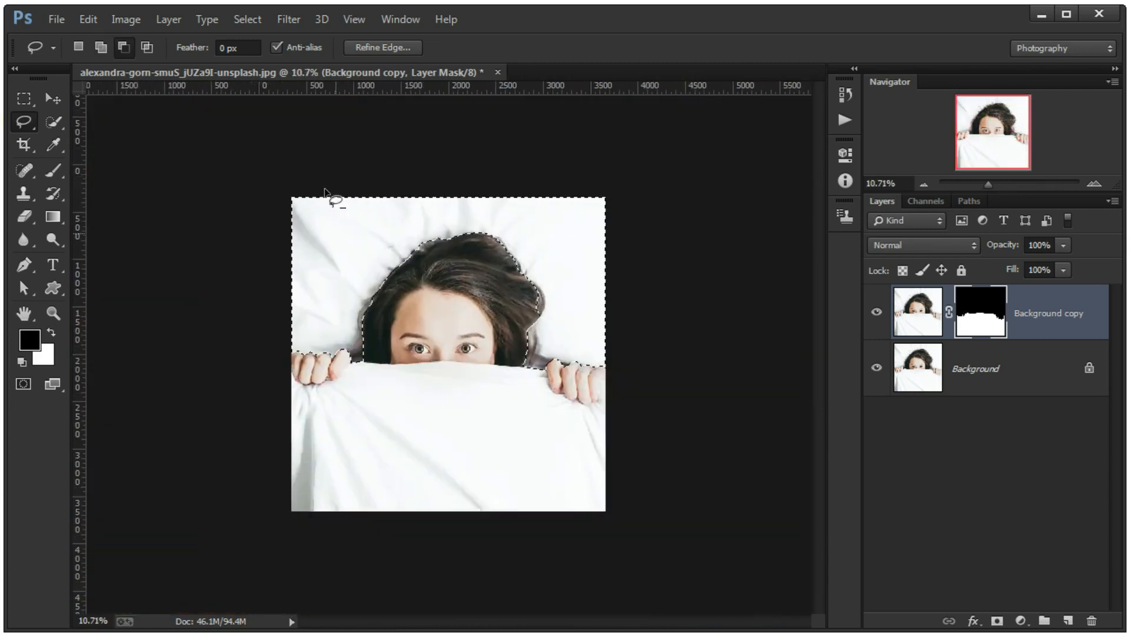
- Duplicate the photo without a mask as Background copy 2 at the top of the layer stack, keeping the bedding selection
scroll(546, 411, "up", 2)
left_click_drag(1037, 368, 995, 294)
scroll(448, 354, "up", 1)
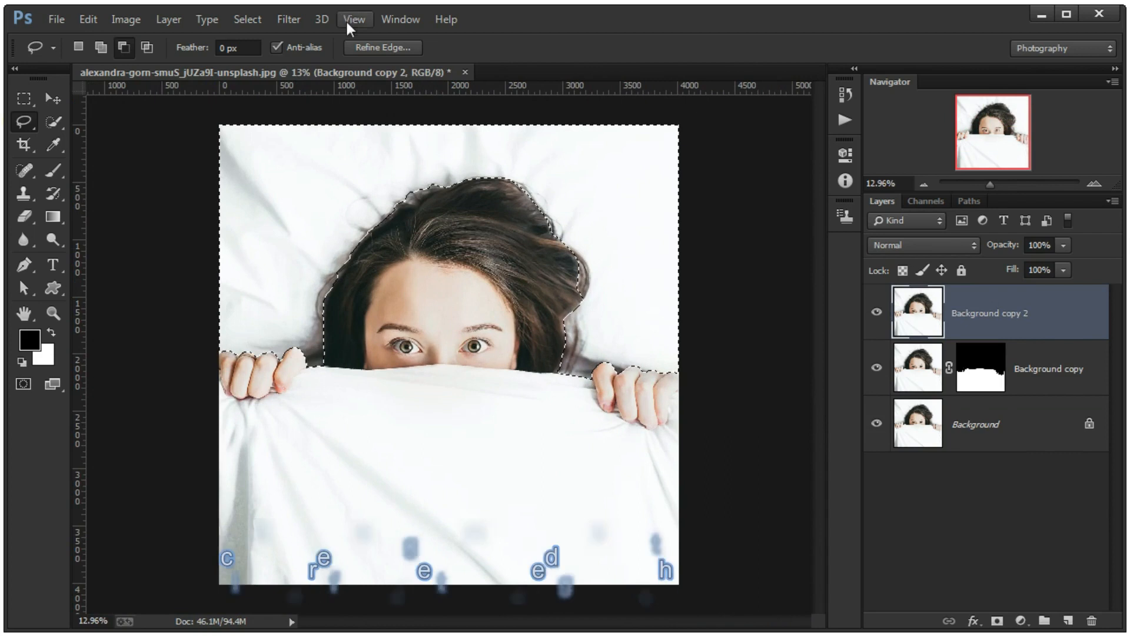
- Refine the bedding selection's edge with a 1.2 px radius, smoothing of 24 and a slight feather
left_click(383, 47)
left_click_drag(620, 149, 647, 126)
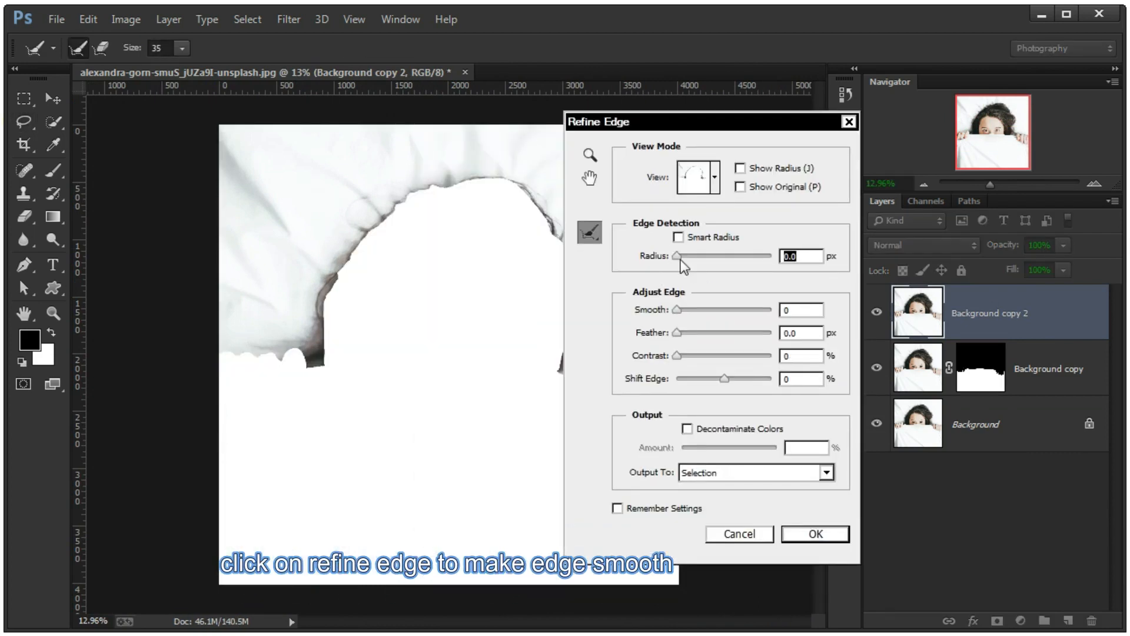
left_click_drag(677, 256, 683, 257)
left_click_drag(680, 333, 682, 334)
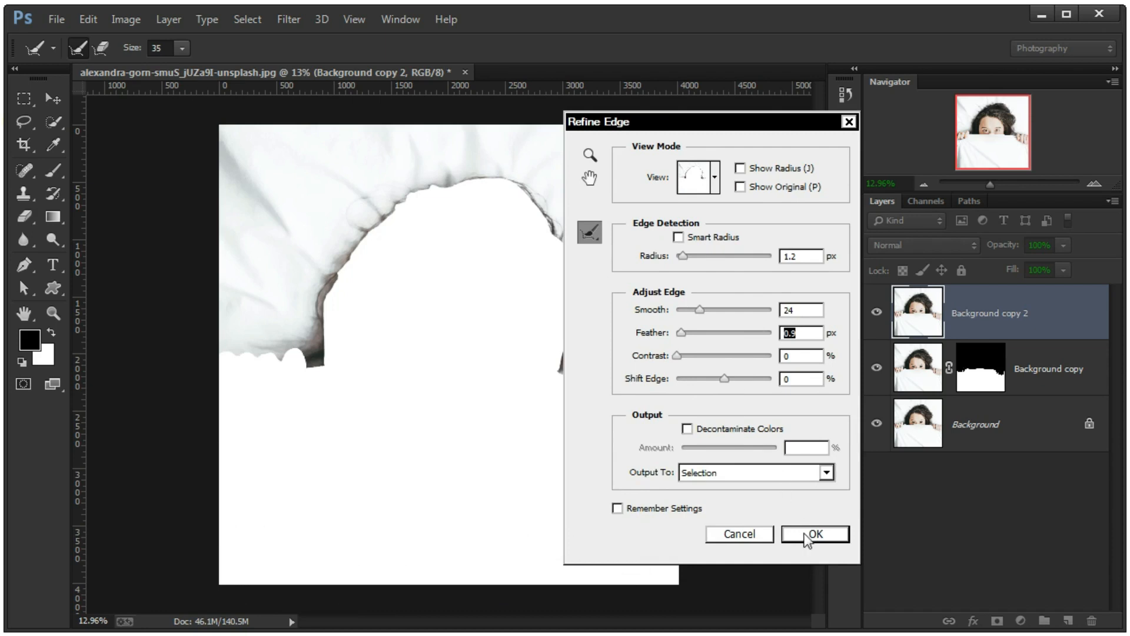
left_click(807, 534)
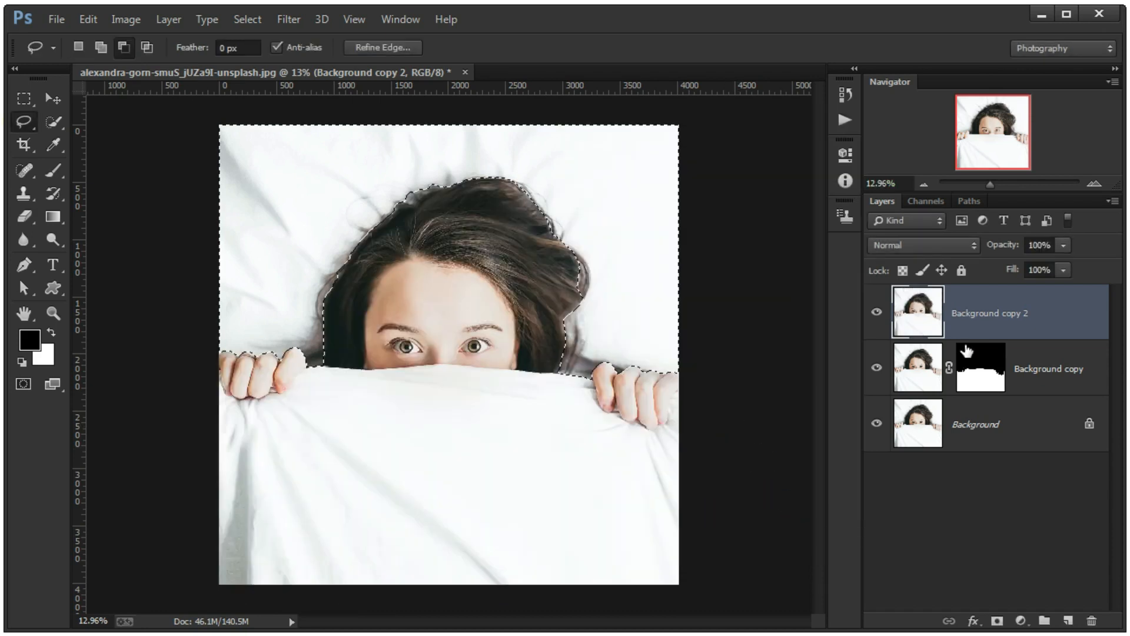
- Mask Background copy 2 with the bedding selection and hide both that layer and the Background layer
left_click(997, 621)
left_click(877, 423)
left_click(877, 312)
left_click(877, 313)
double_click(876, 369)
double_click(876, 313)
left_click(877, 313)
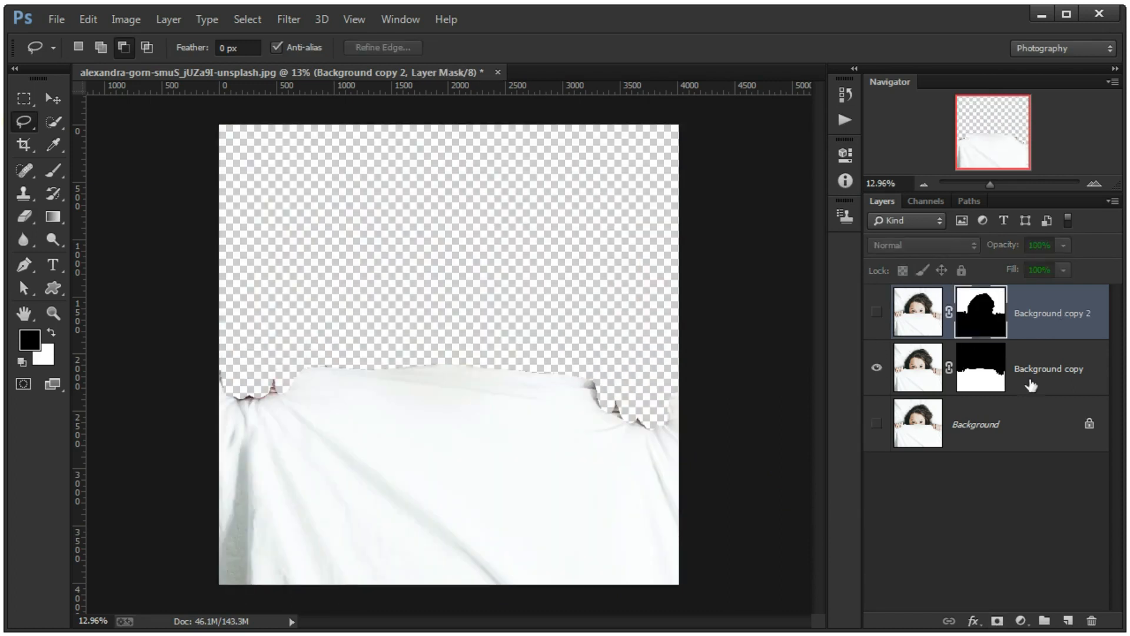
- Make Background copy the active layer and open the swxswwsxw texture image
left_click(969, 393)
left_click(65, 18)
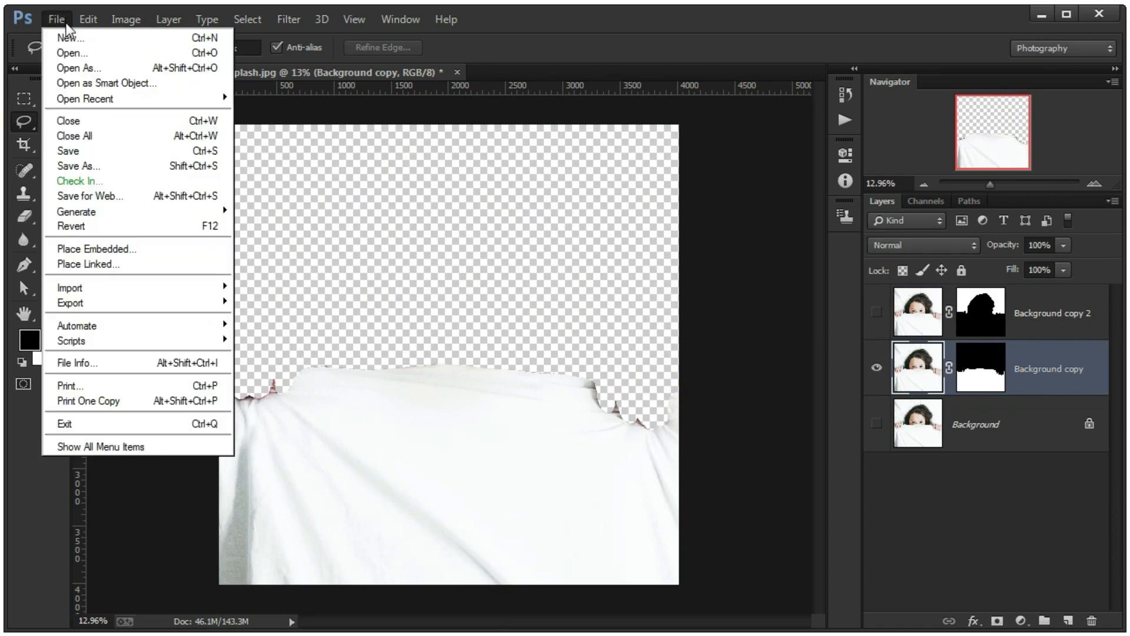
left_click(76, 51)
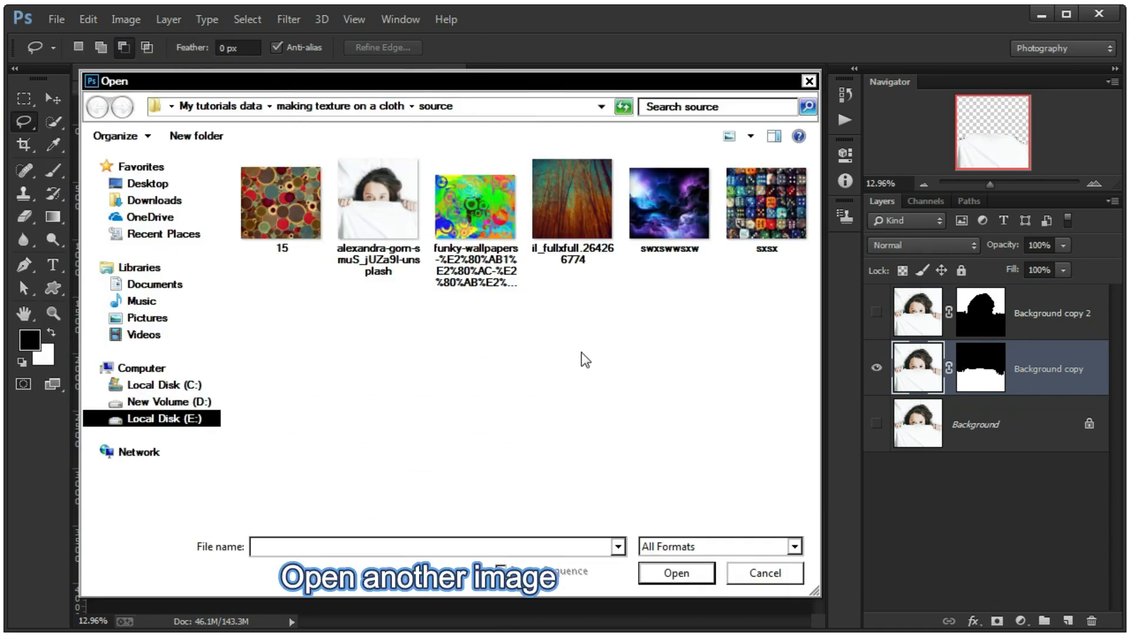
left_click(666, 215)
left_click(677, 573)
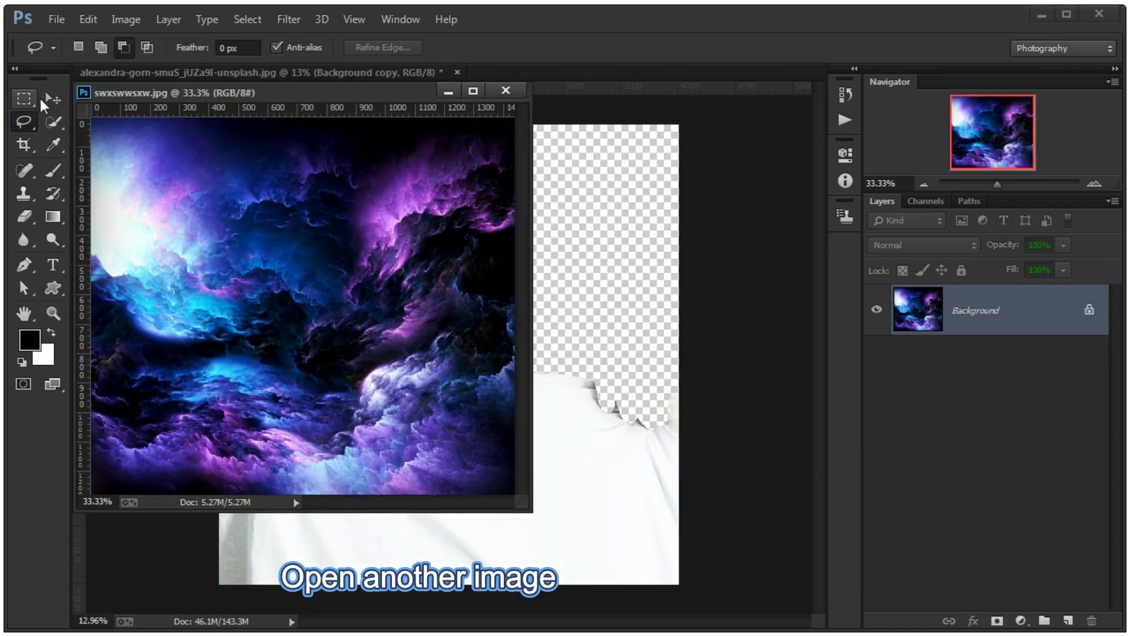
- Copy the swxswwsxw image into the lower part of the portrait document and close the texture file
key("v")
left_click_drag(566, 421, 277, 494)
left_click(505, 90)
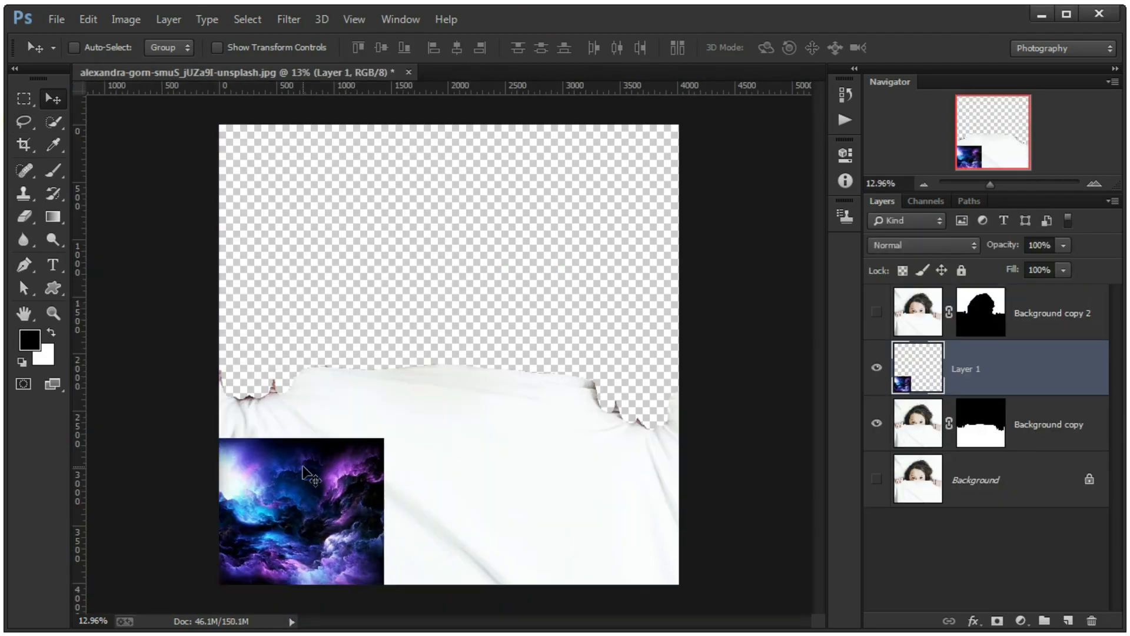
- Scale the texture layer to about 278% to cover the cloth, using 54% opacity to align it
key("ctrl+t")
left_click_drag(384, 439, 646, 256)
left_click_drag(247, 538, 321, 539)
left_click_drag(293, 585, 200, 631)
left_click(1064, 245)
left_click_drag(1033, 264, 1022, 263)
mouse_move(534, 363)
left_mouse_down()
mouse_move(534, 345)
mouse_move(534, 360)
left_mouse_up()
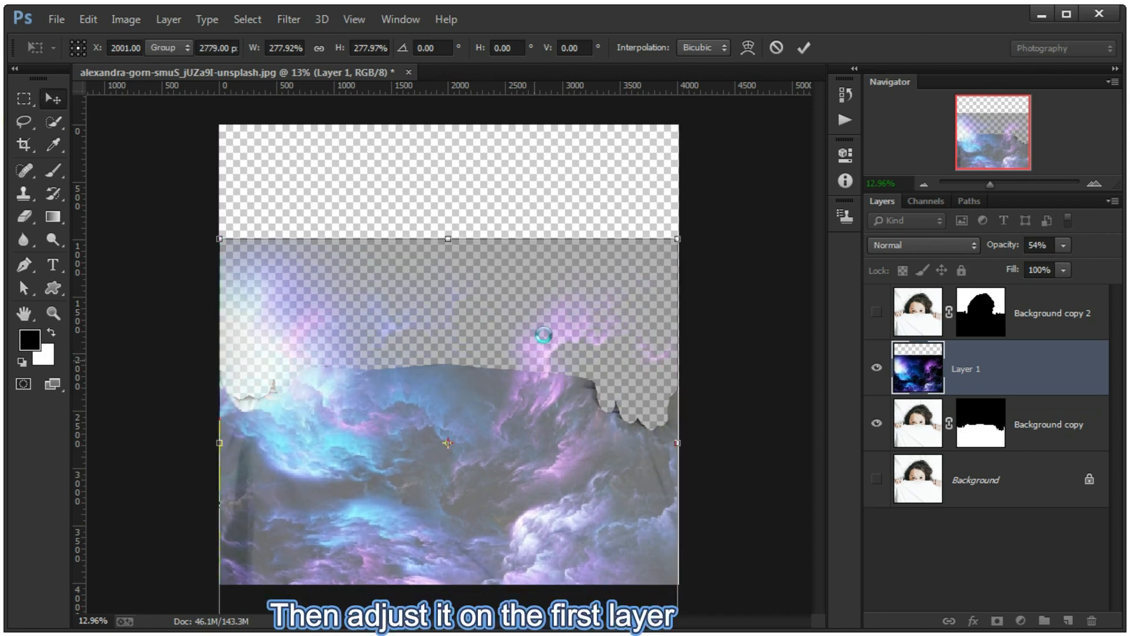
key("Return")
- Restore the texture layer's opacity to 100% and copy Background copy's mask onto it
left_click_drag(1008, 252, 1090, 254)
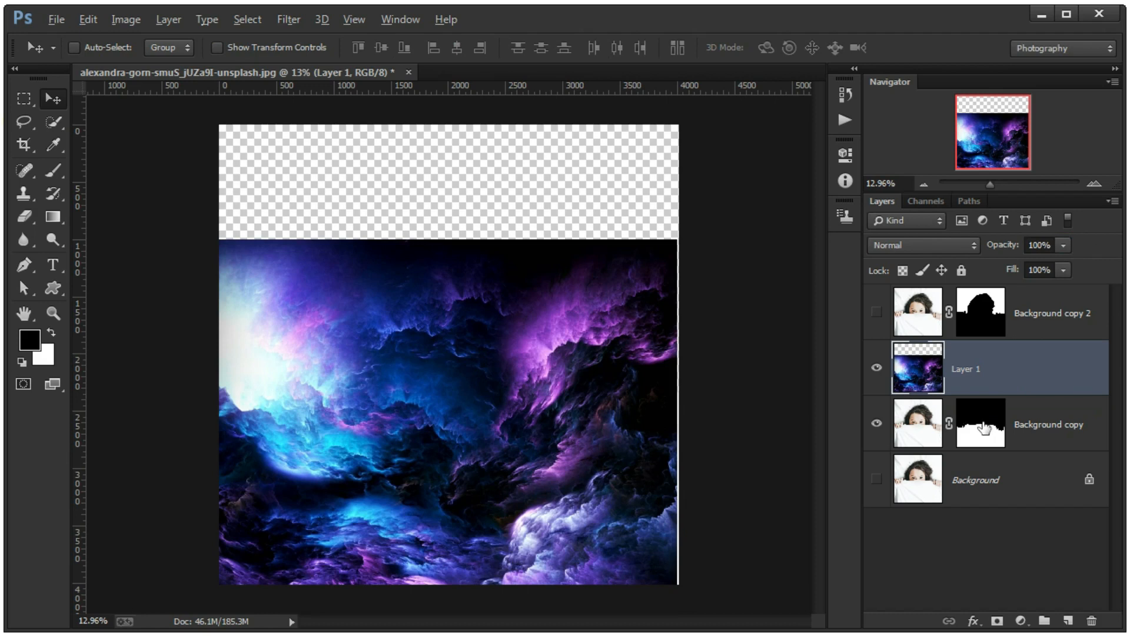
left_click_drag(982, 421, 993, 363)
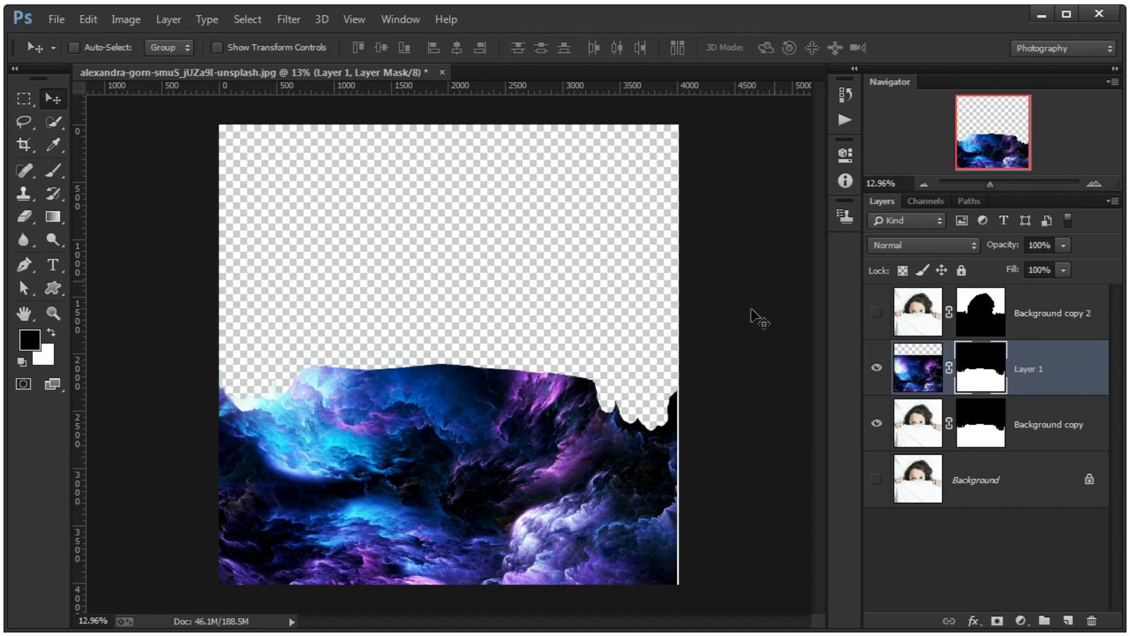
- Set Layer 1's Blend If range for the underlying layer to 53/236 for blacks and 253/255 for whites
left_click(1067, 373)
double_click(1066, 373)
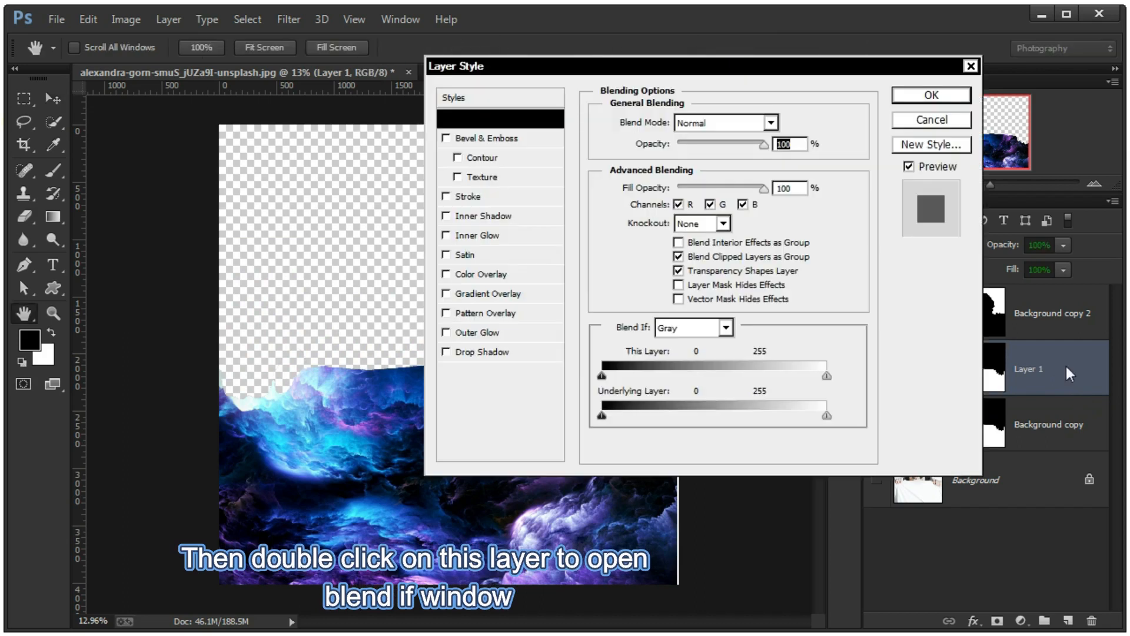
left_click_drag(768, 170, 860, 209)
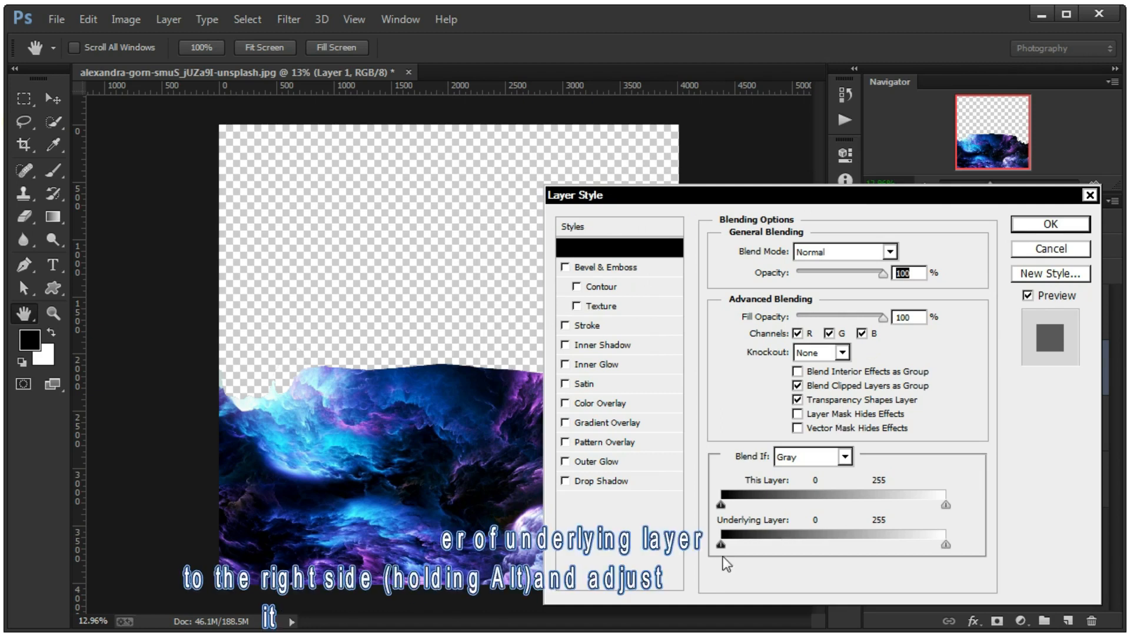
left_click_drag(729, 549, 759, 547)
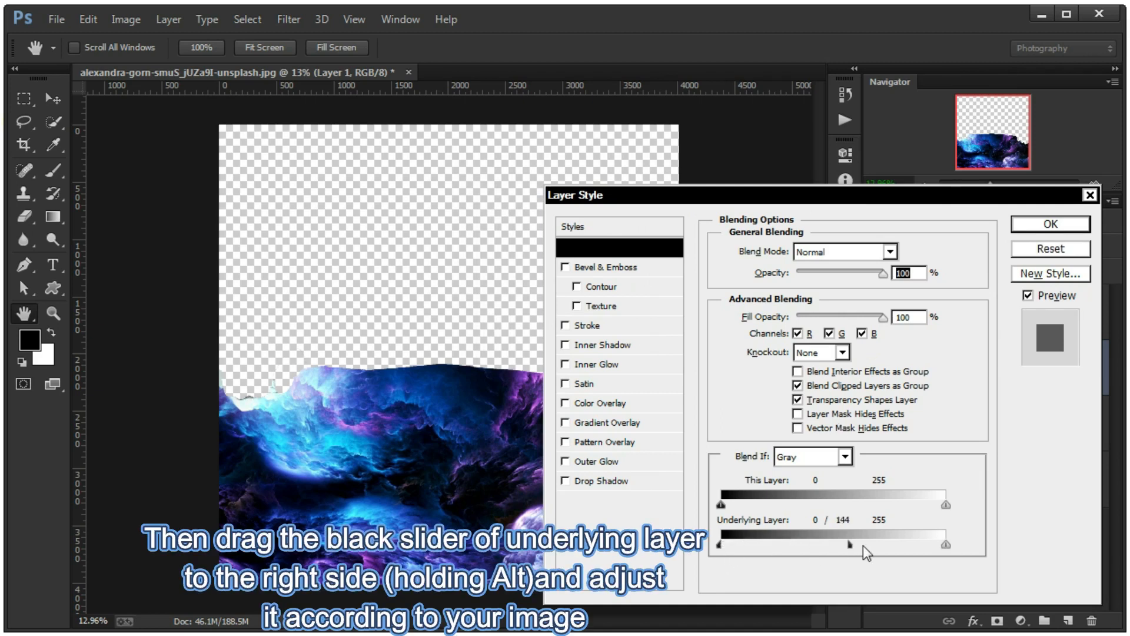
left_click_drag(888, 544, 929, 542)
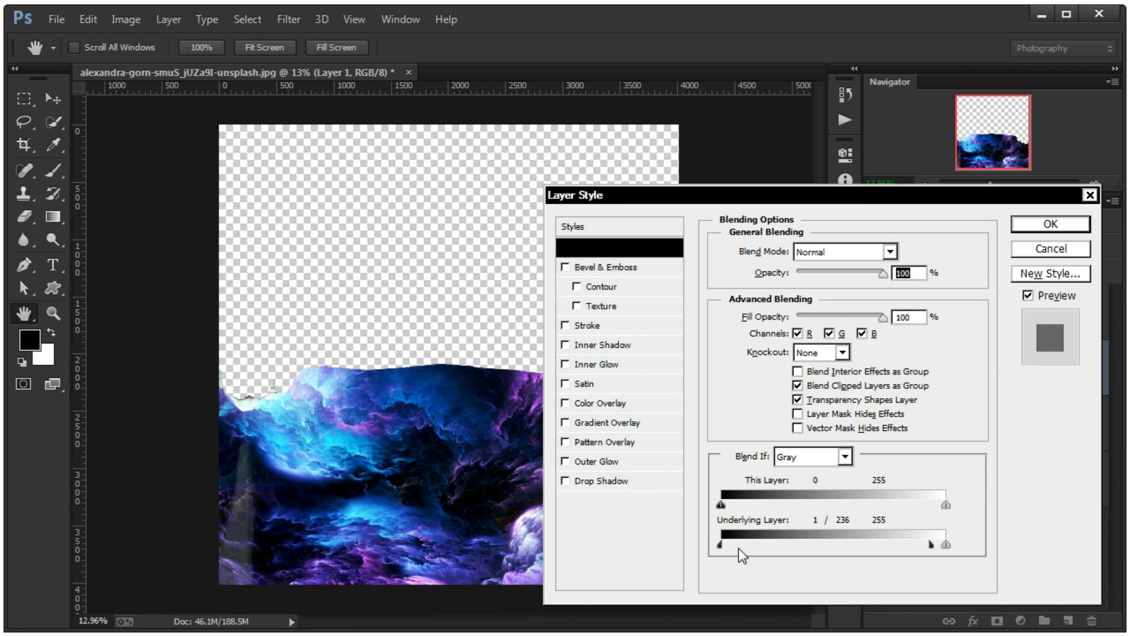
left_click_drag(771, 549, 774, 548)
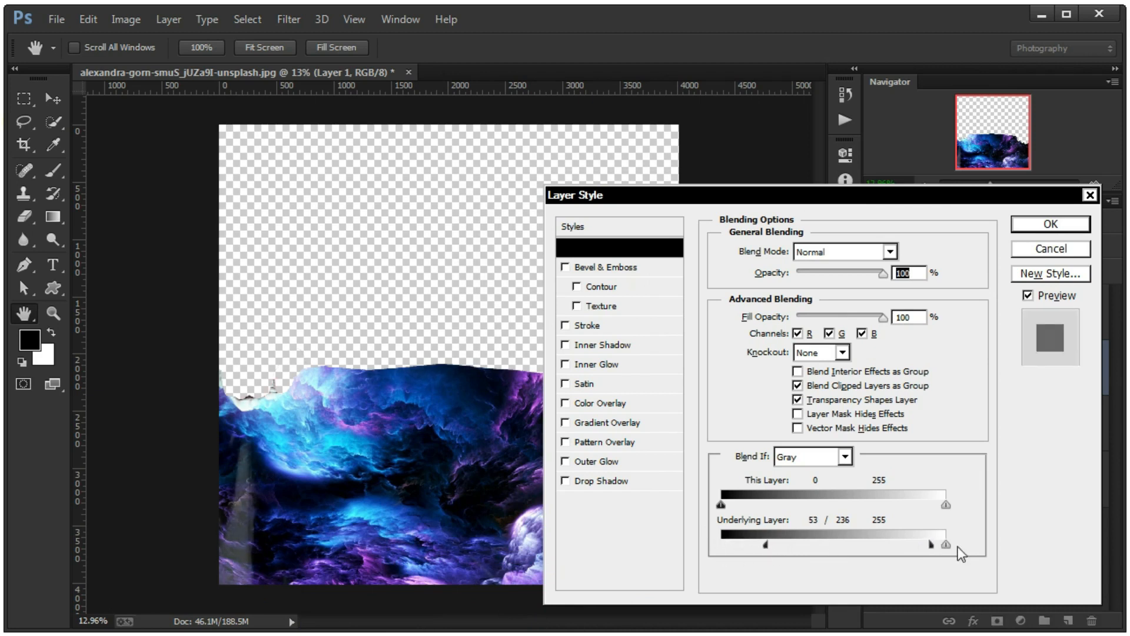
left_click_drag(944, 548, 944, 548)
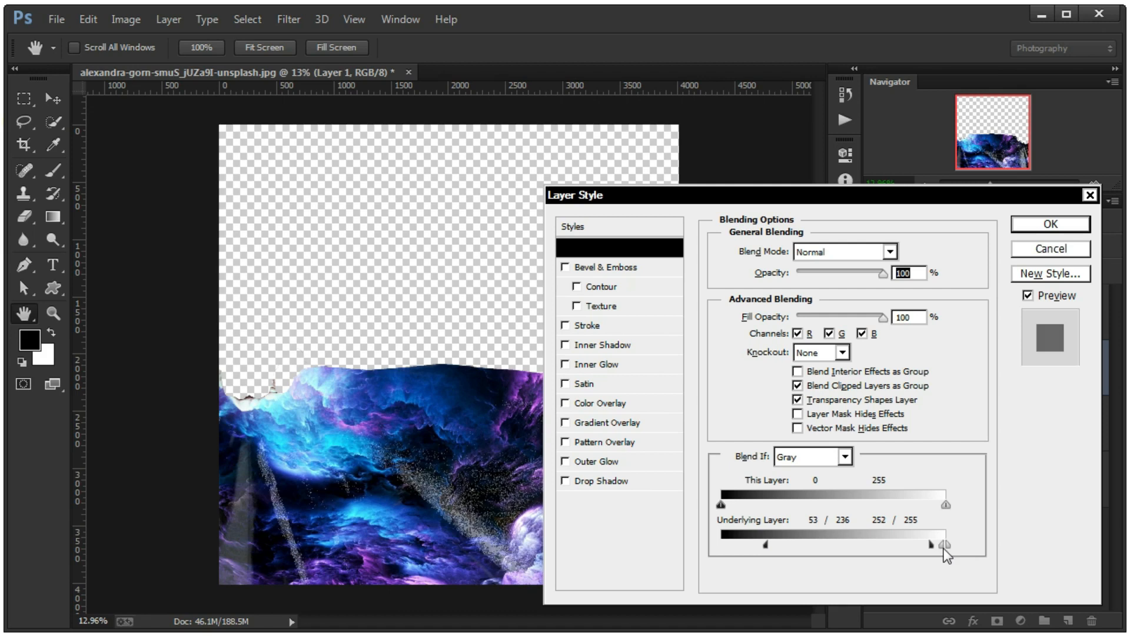
left_click_drag(944, 549, 944, 549)
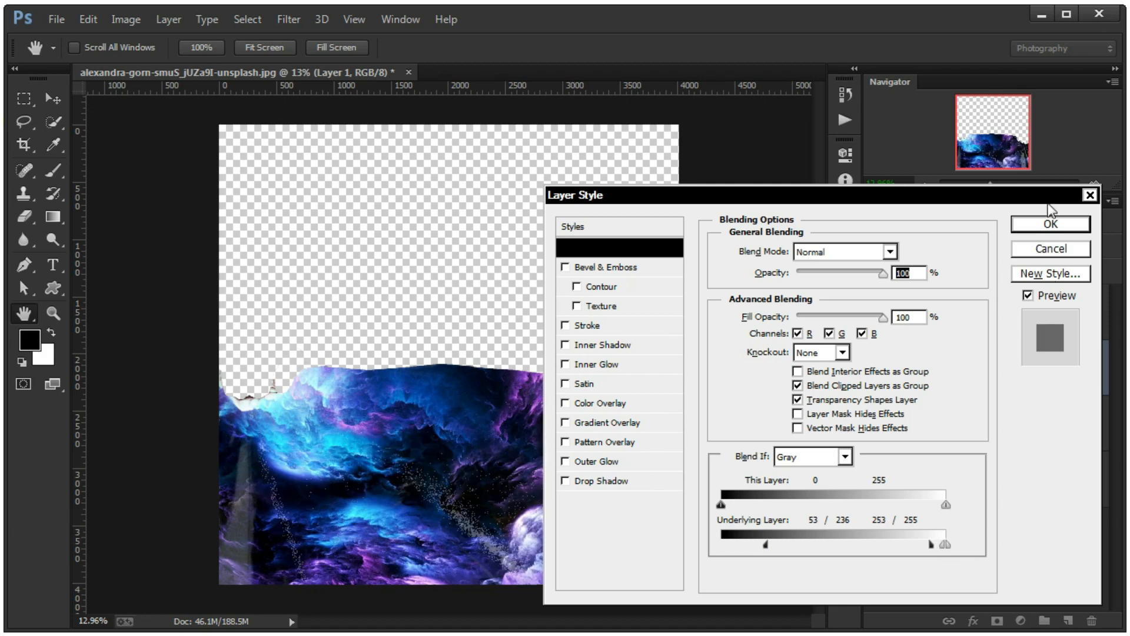
left_click(1051, 224)
- Change Layer 1's blending mode to Difference
left_click(939, 248)
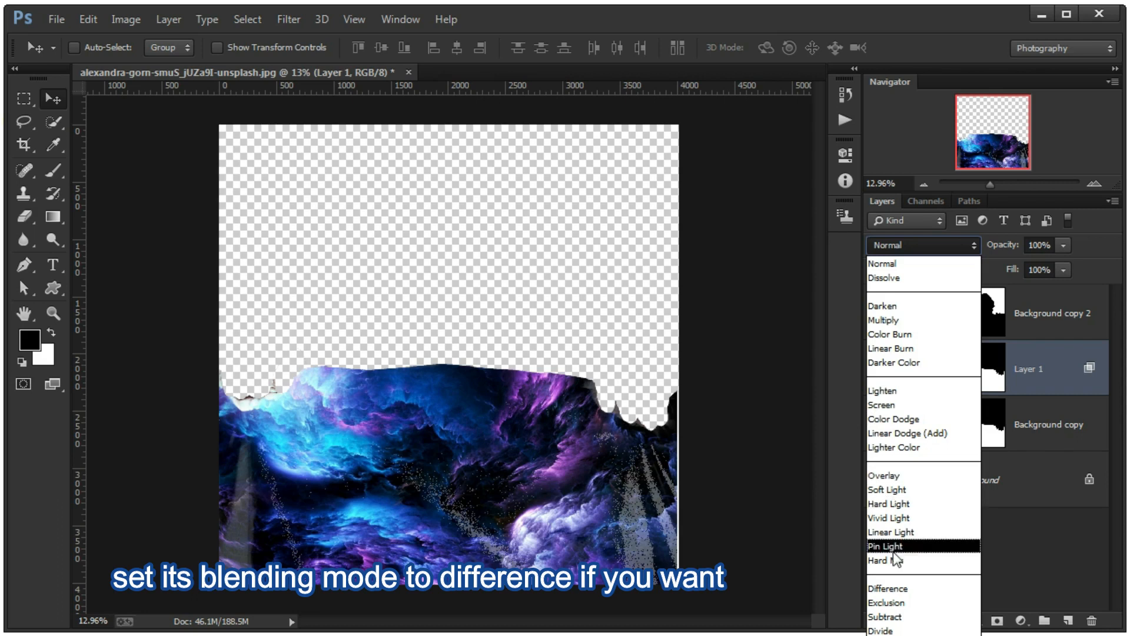
left_click(901, 588)
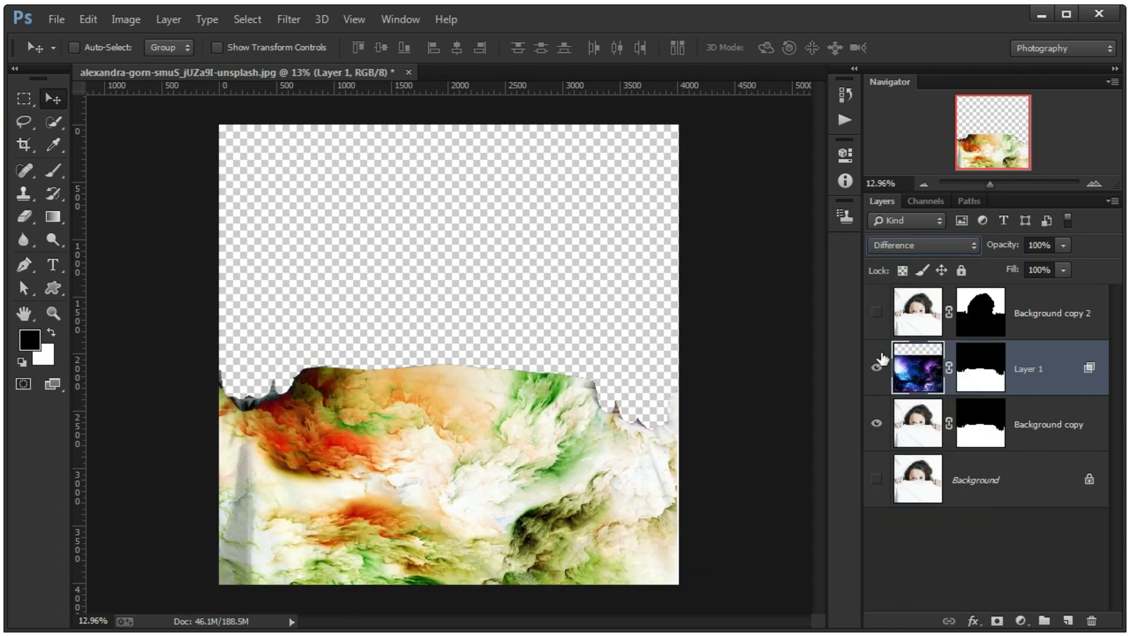
- Show the Background layer and toggle it to compare the portrait with and without it
left_click(876, 480)
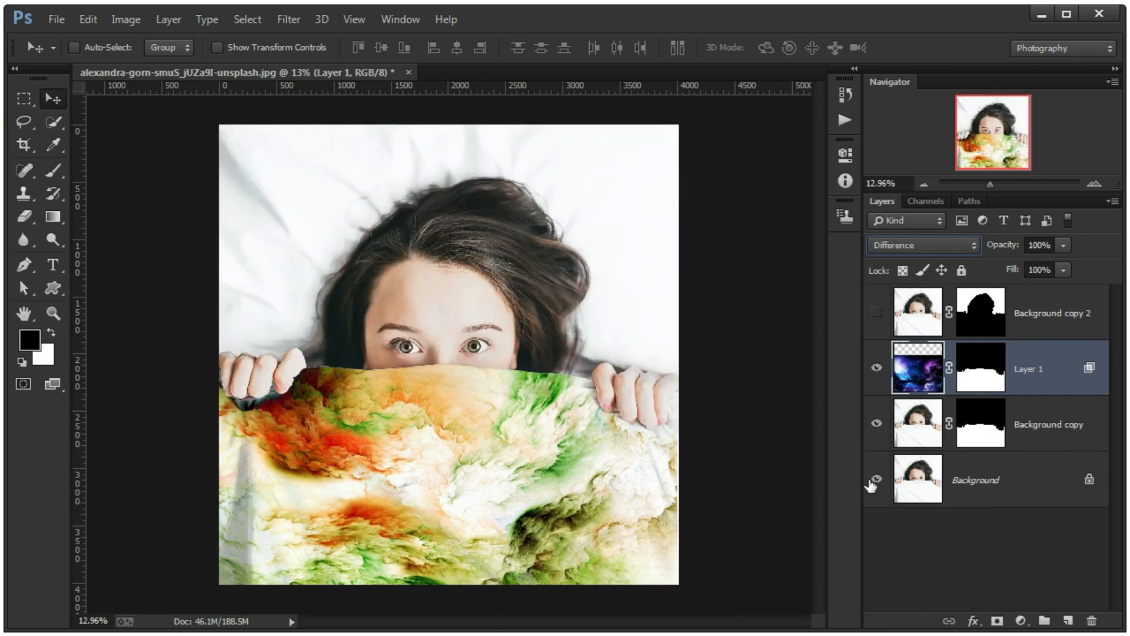
left_click(877, 479)
left_click(876, 480)
- Try other blending modes such as Overlay on Layer 1 and return it to Difference
key("Up")
key("Up")
key("Up")
key("Up")
key("Up")
key("Up")
key("Up")
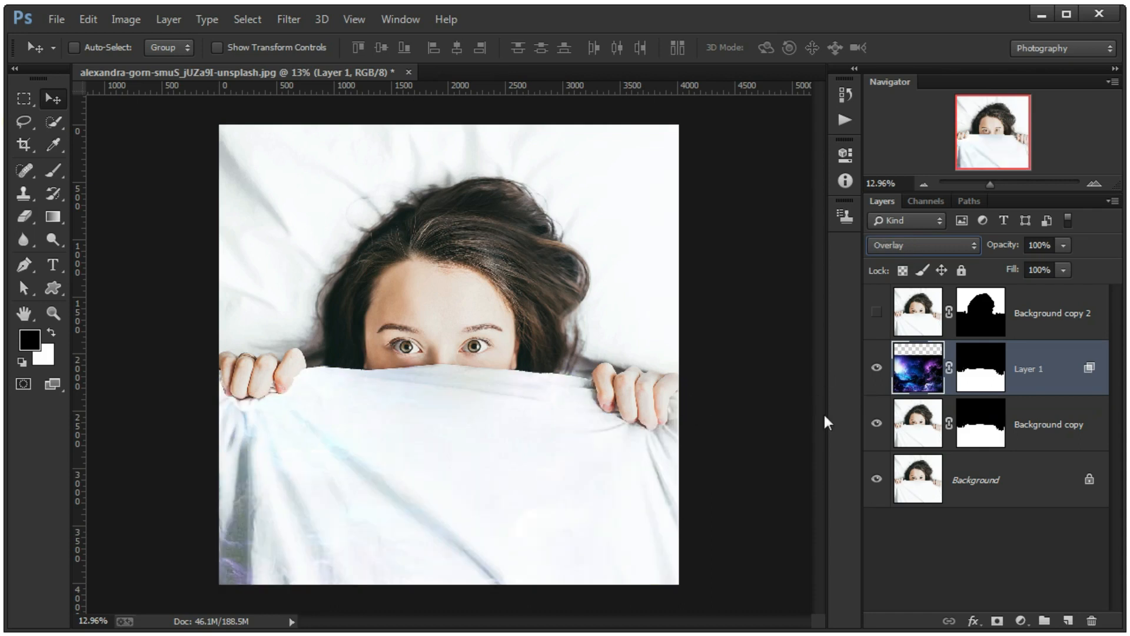
left_click(921, 246)
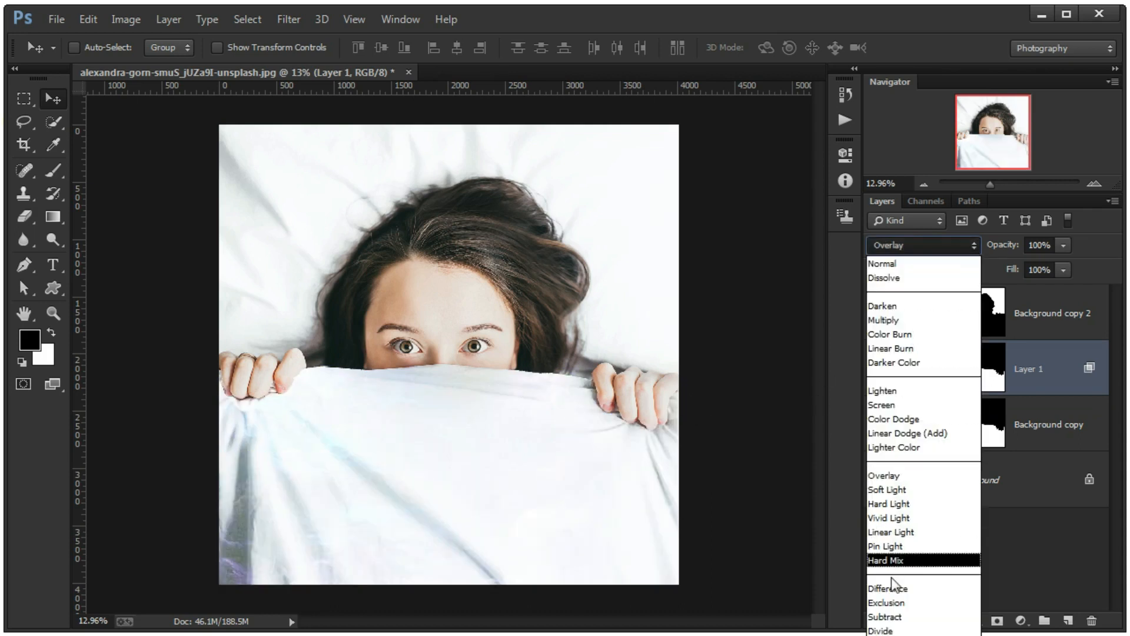
left_click(904, 590)
- Show Background copy 2 and bring the funky-wallpapers image into the portrait as a new layer above it, closing the source unsaved
left_click(1036, 318)
left_click(876, 312)
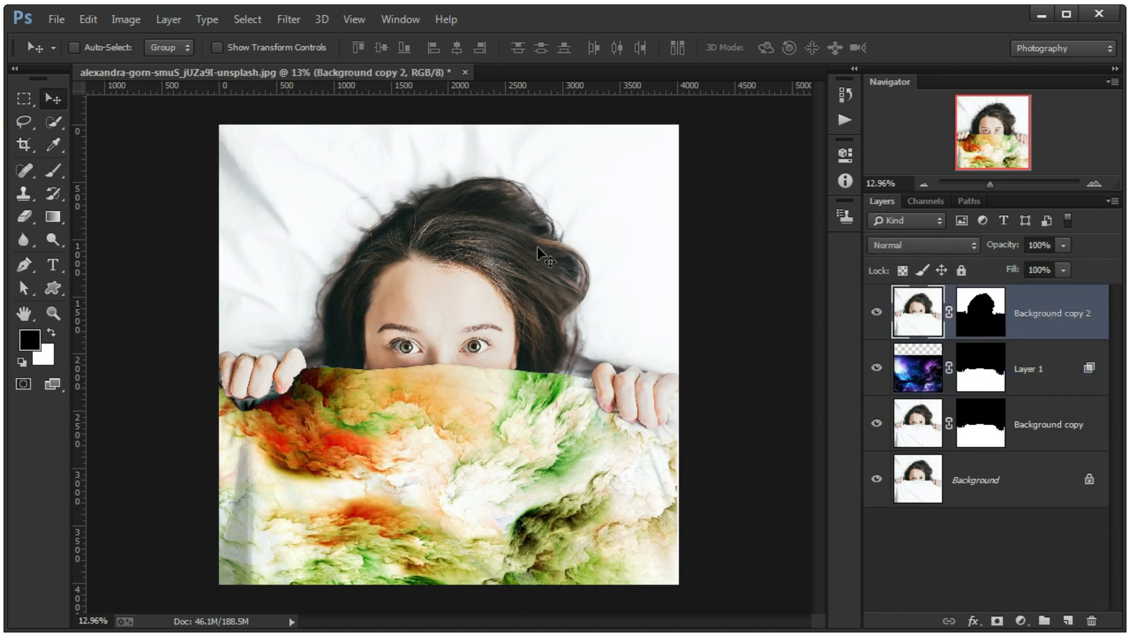
left_click(56, 21)
left_click(70, 53)
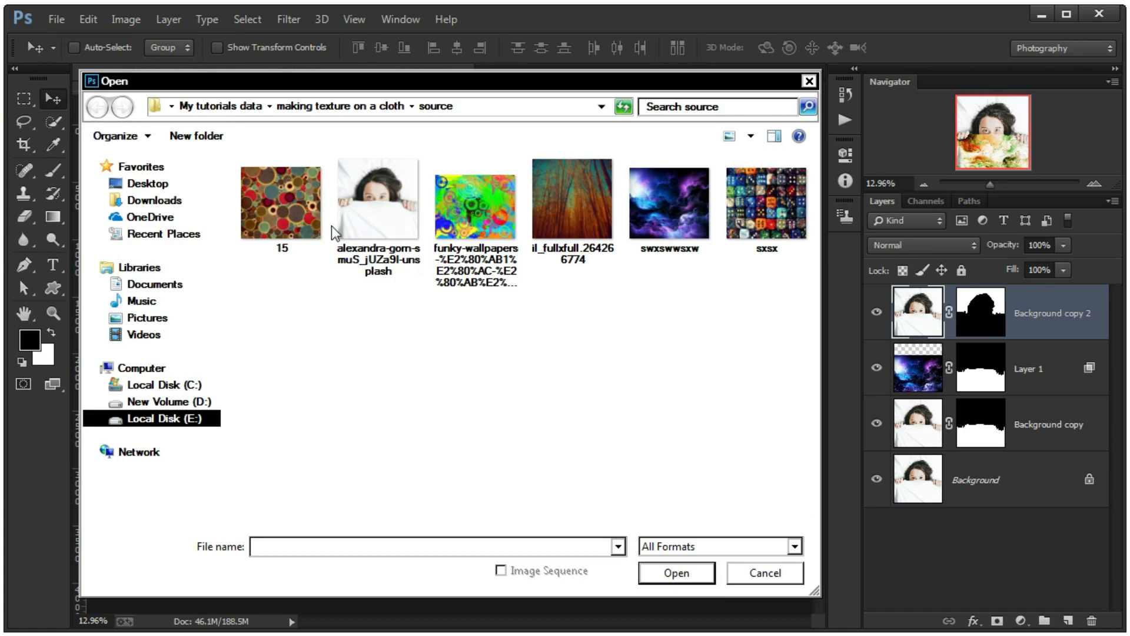
left_click(469, 234)
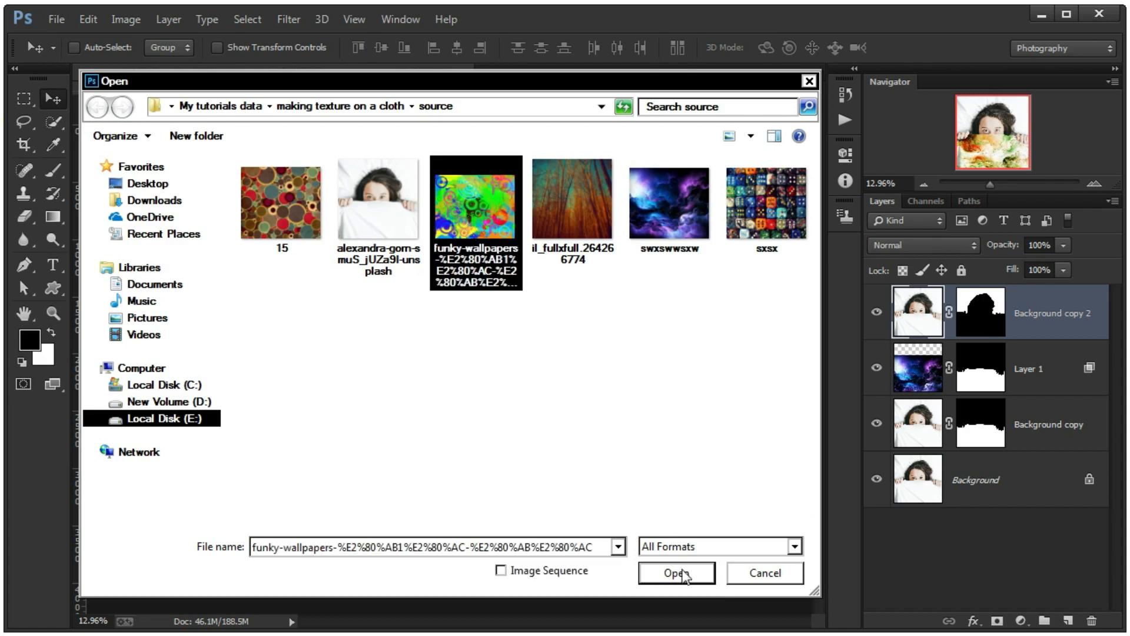
left_click(683, 575)
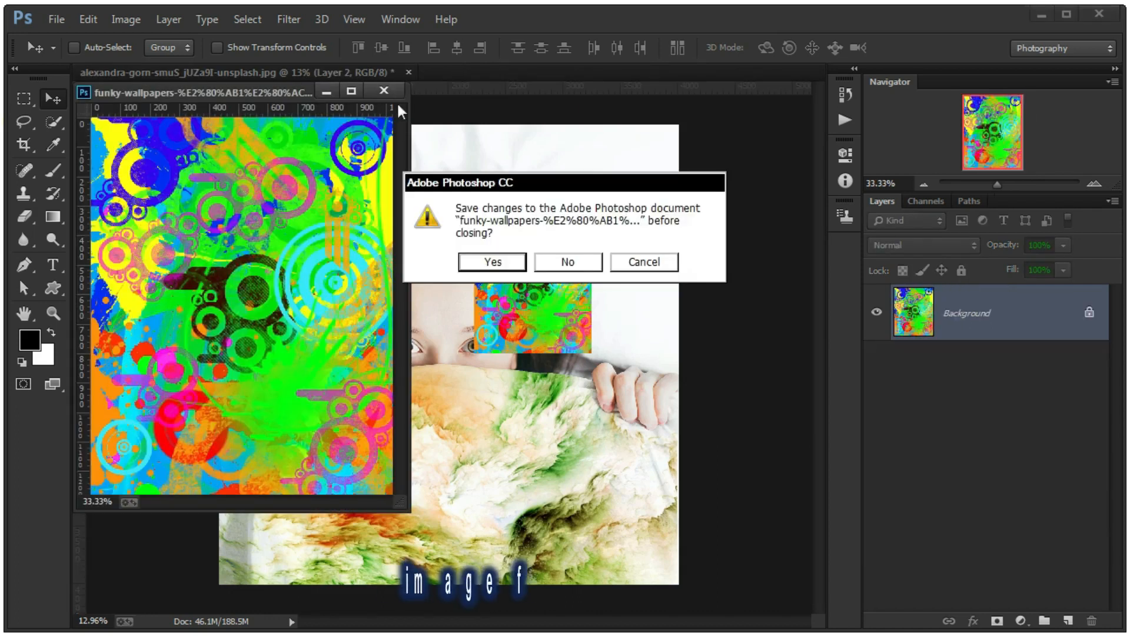
left_click(565, 260)
left_click_drag(425, 243, 412, 248)
- Free Transform the wallpaper layer and rotate it 90° clockwise into landscape orientation
key("ctrl+t")
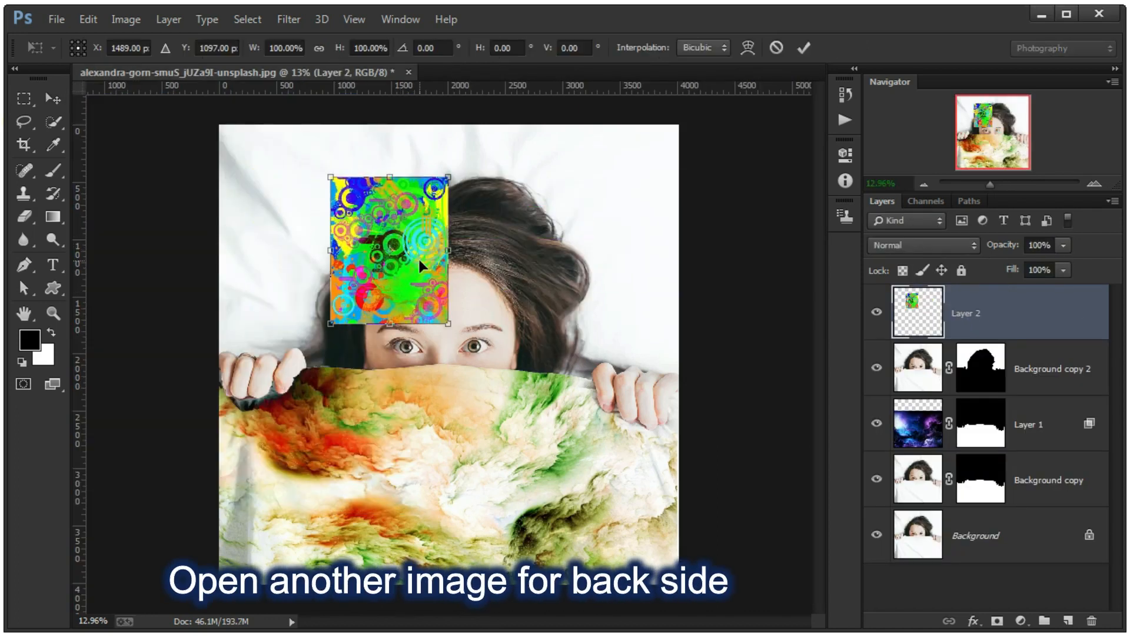
right_click(419, 261)
left_click(464, 422)
right_click(396, 261)
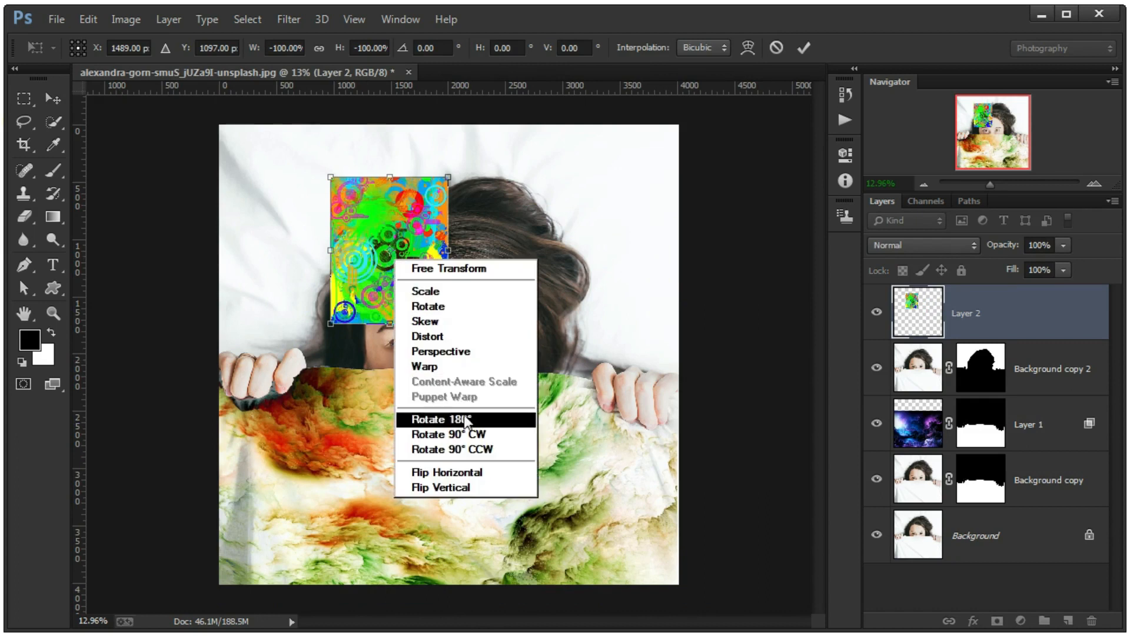
left_click(527, 422)
right_click(409, 270)
left_click(471, 445)
- Enlarge and position the rotated wallpaper layer to cover the portrait's full width from the upper edge down past the hands
left_click_drag(457, 304, 665, 454)
left_click_drag(557, 367, 464, 299)
left_click_drag(567, 386, 690, 458)
left_click_drag(630, 412, 622, 385)
key("Return")
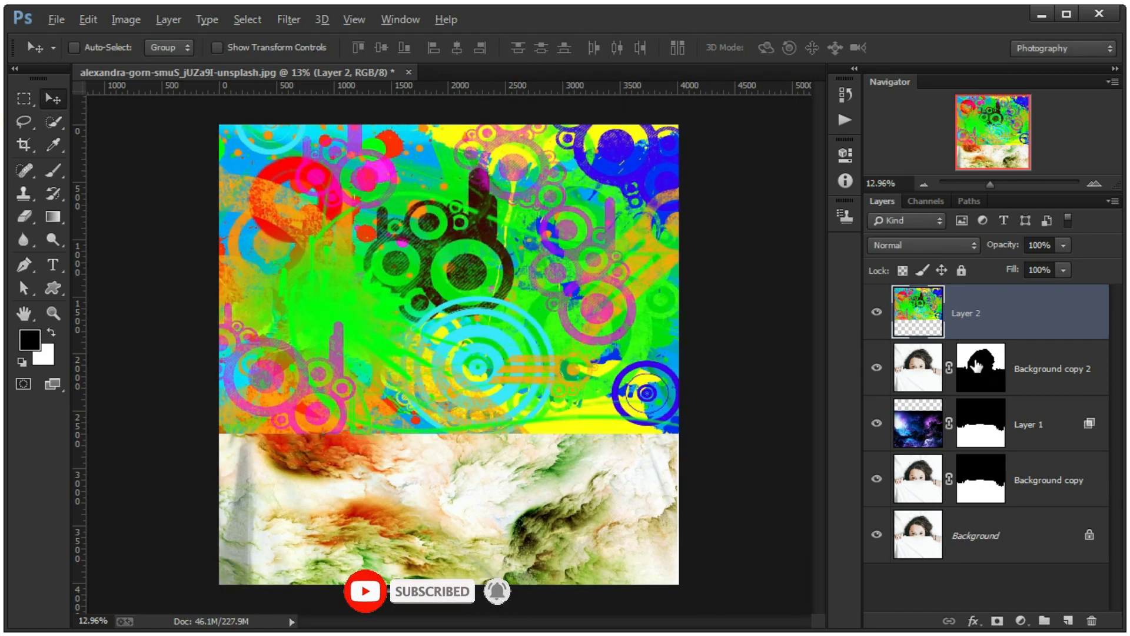
- Copy Background copy 2's mask onto Layer 2 and set its underlying-layer Blend If range to 33/255 for blacks and 245/255 for whites
left_click_drag(976, 366, 977, 312)
double_click(1073, 315)
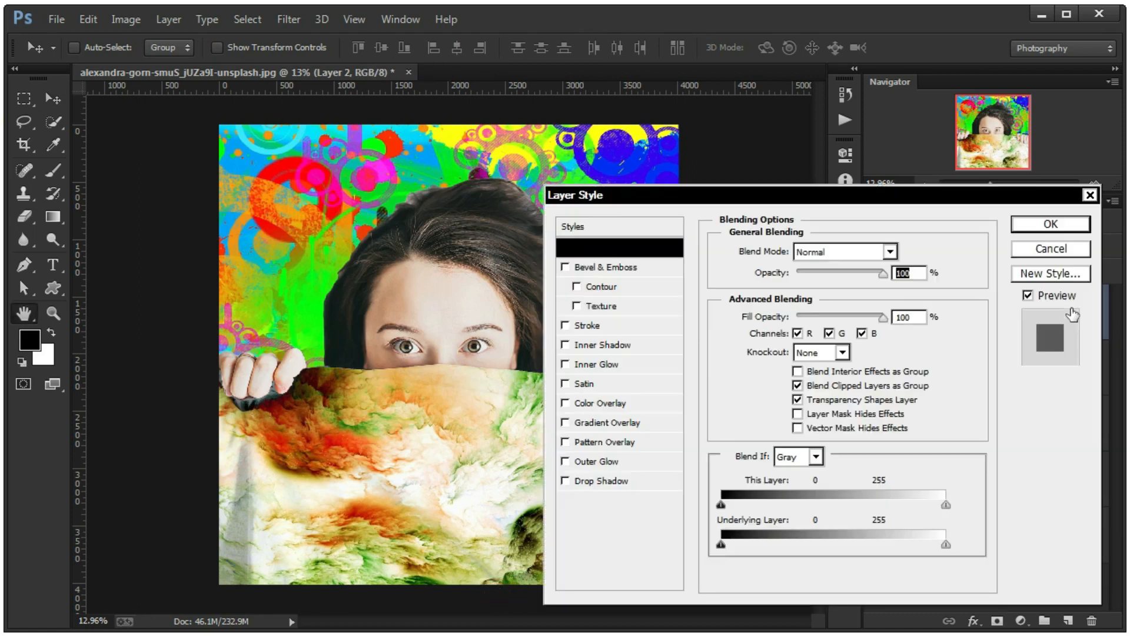
left_click_drag(725, 543, 988, 555)
left_click_drag(724, 544, 820, 554)
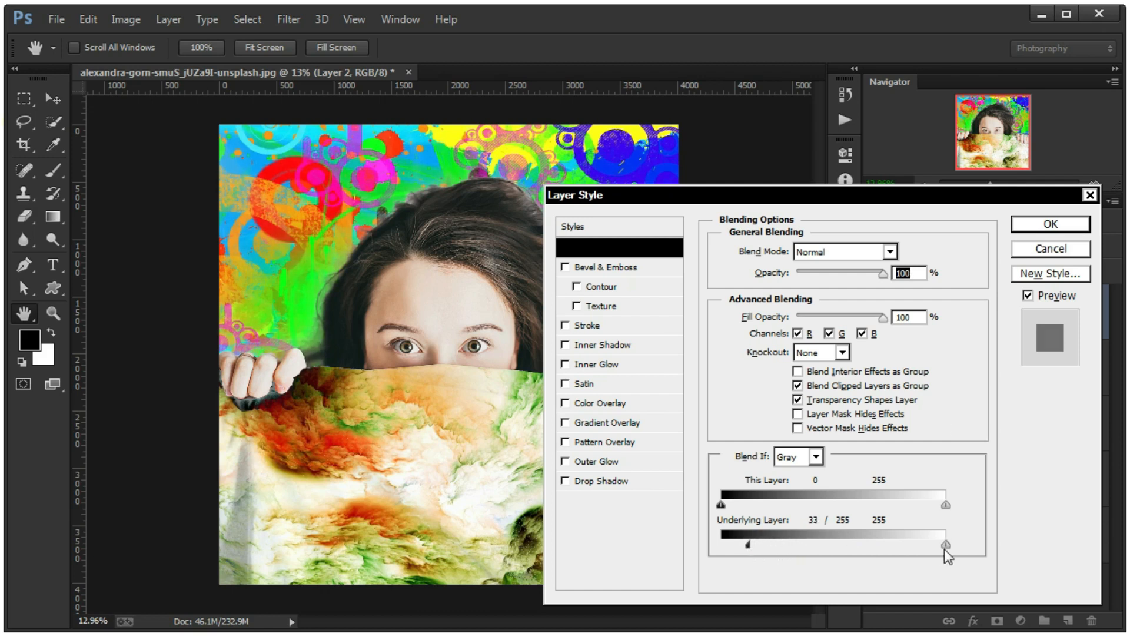
mouse_move(945, 545)
left_mouse_down()
mouse_move(925, 545)
mouse_move(937, 549)
left_mouse_up()
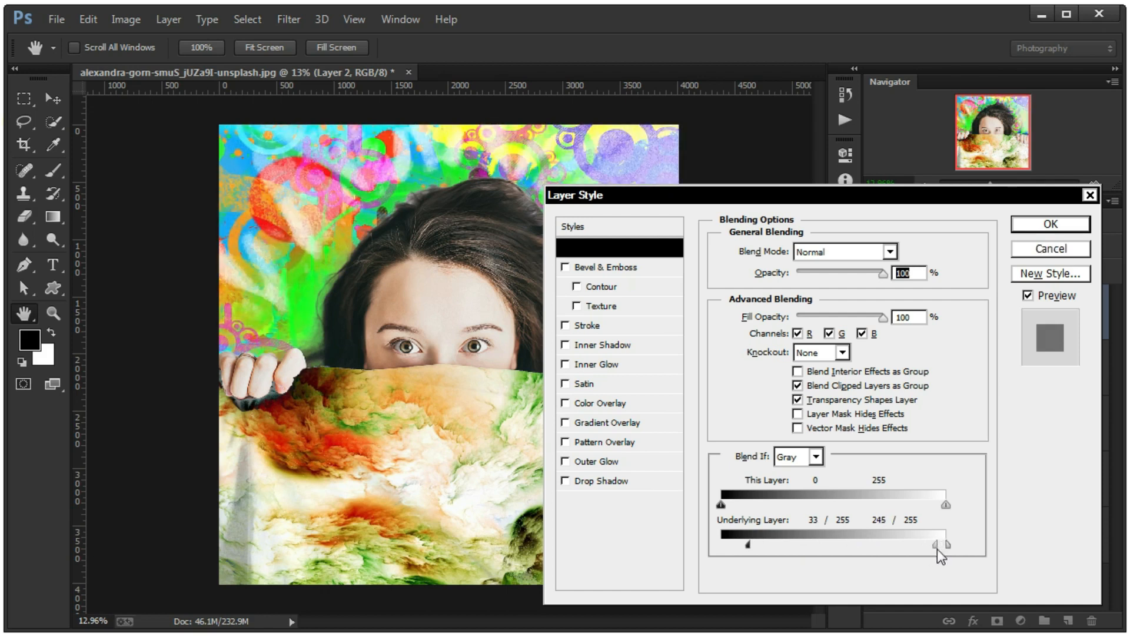
left_click(1065, 231)
- Set Layer 2's blending mode to Multiply, briefly comparing it with Color Burn
scroll(629, 273, "up", 1)
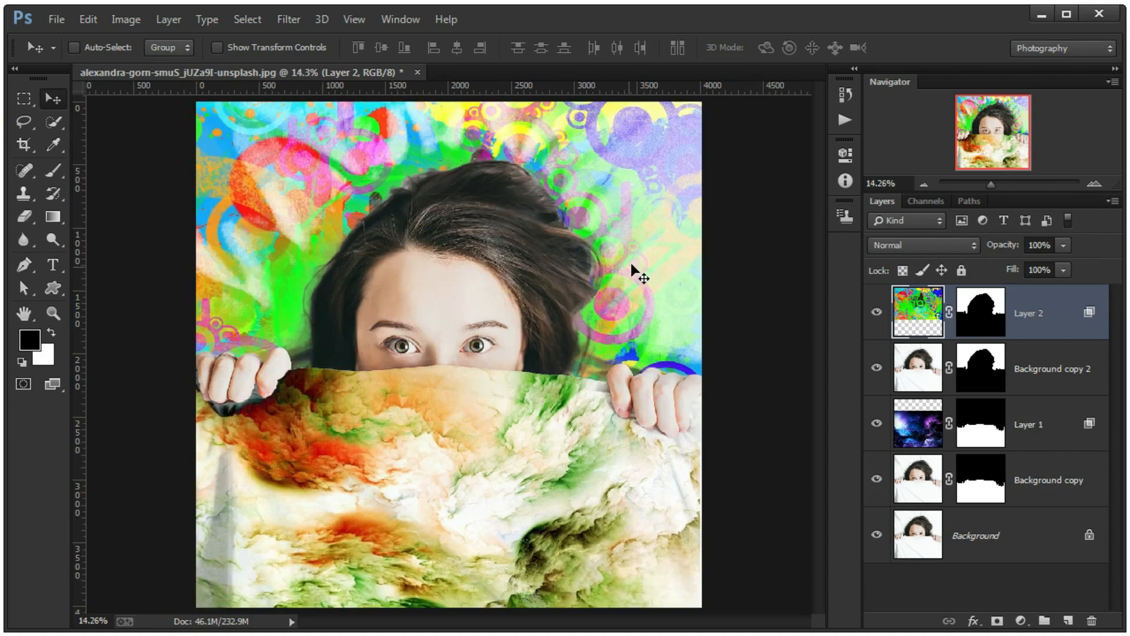
left_click(917, 250)
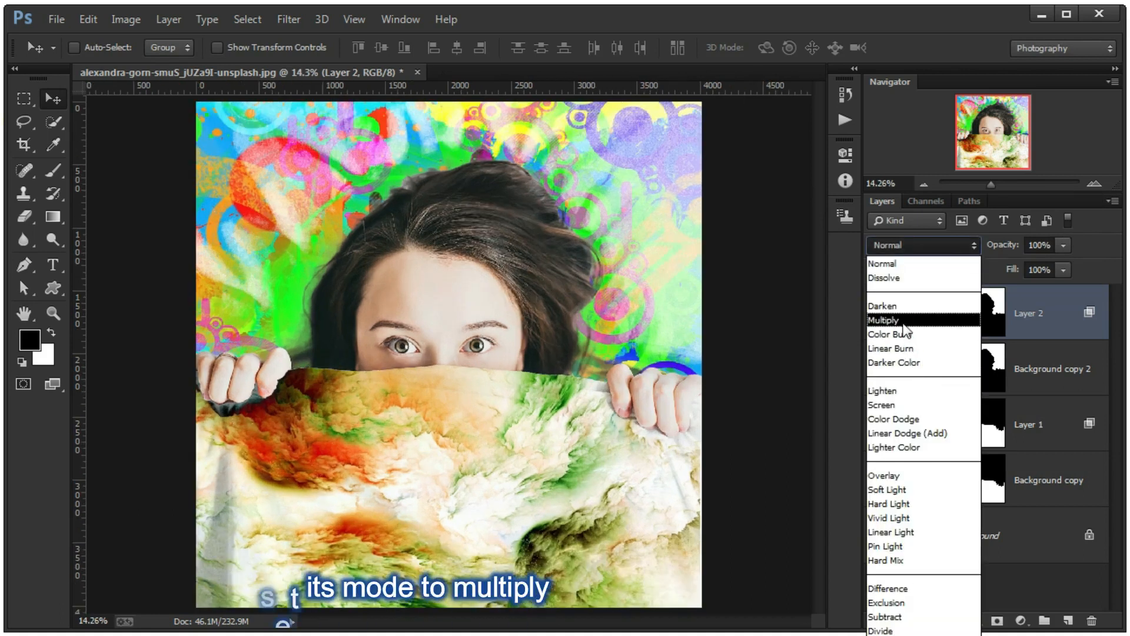
left_click(904, 324)
key("shift+plus")
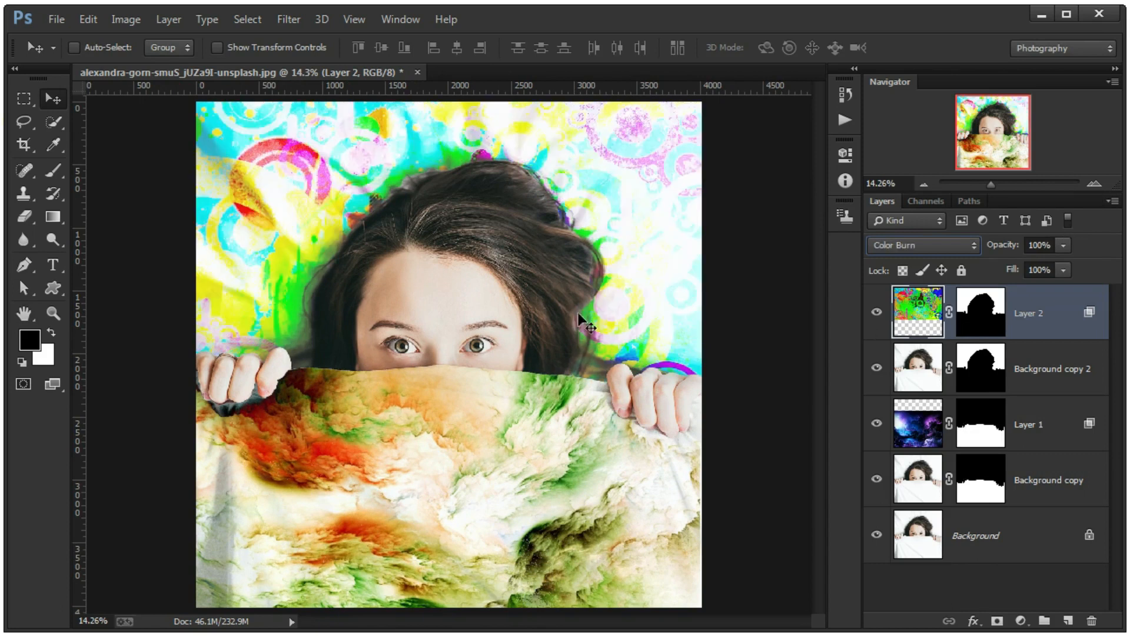
key("shift+minus")
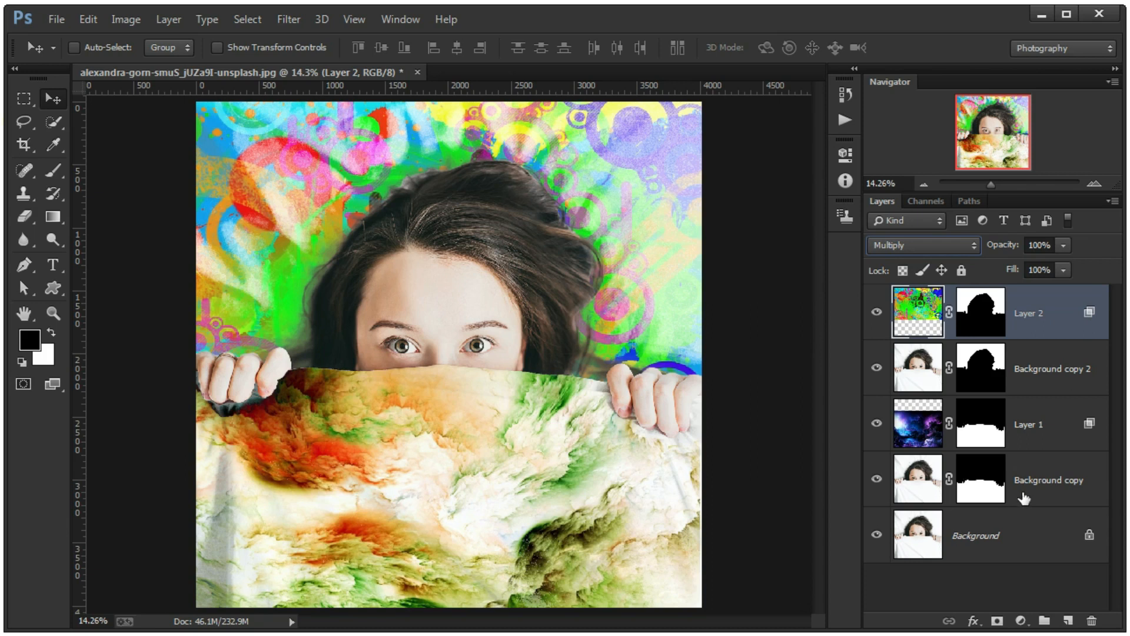
- Group the layers from Layer 2 down to Background copy and toggle the group's visibility to compare before and after
left_click(1036, 488, "shift")
key("ctrl+g")
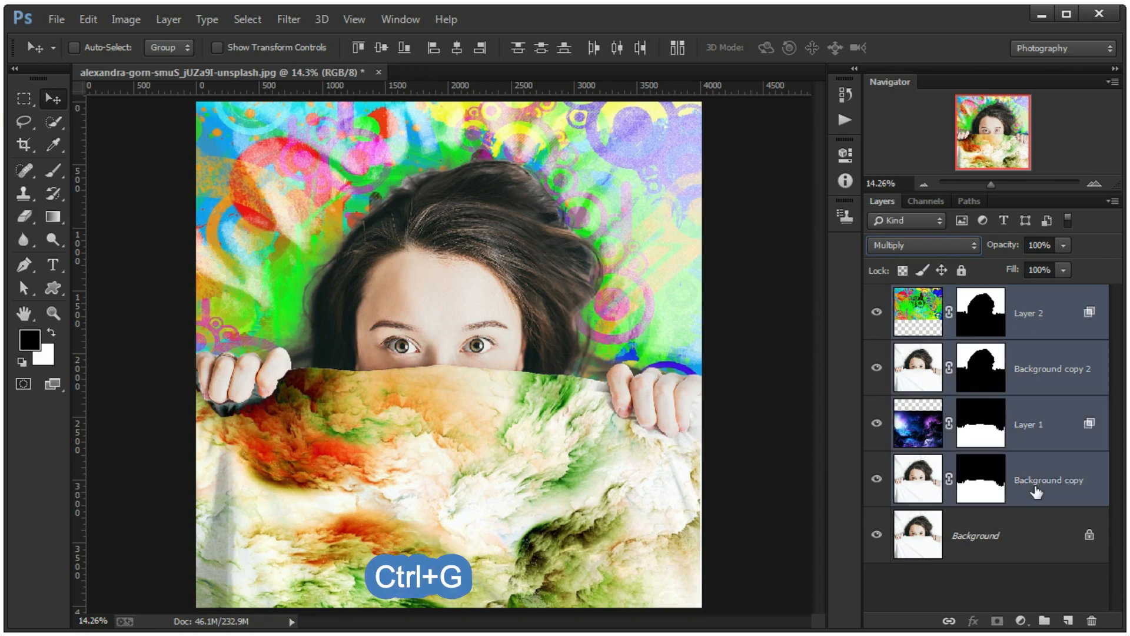
left_click(877, 295)
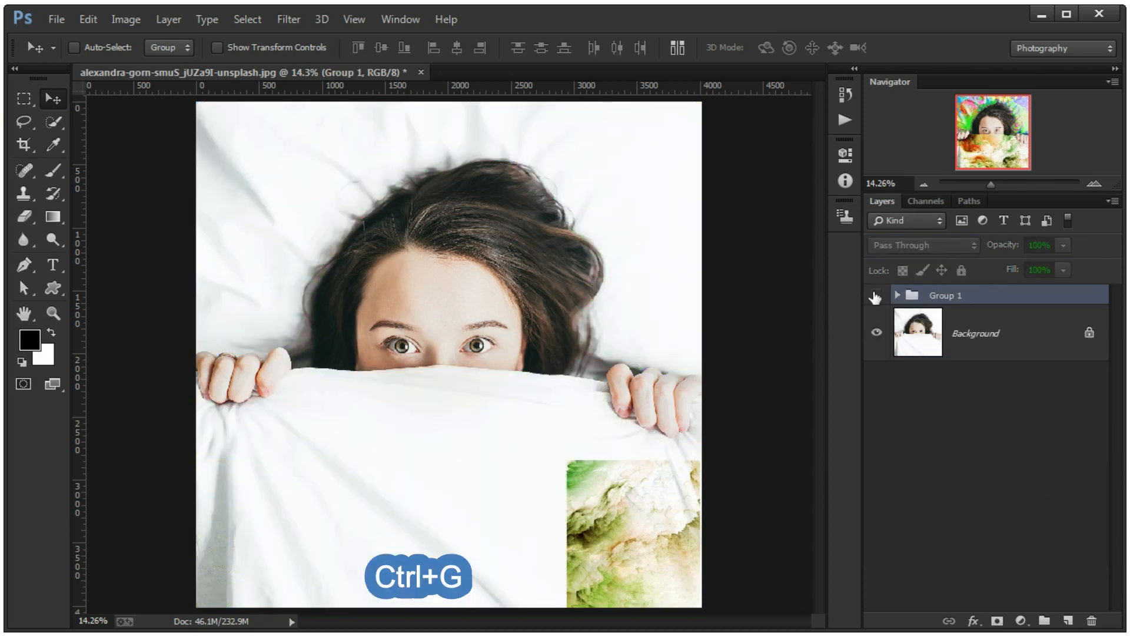
left_click(876, 296)
left_click(875, 296)
left_click(876, 296)
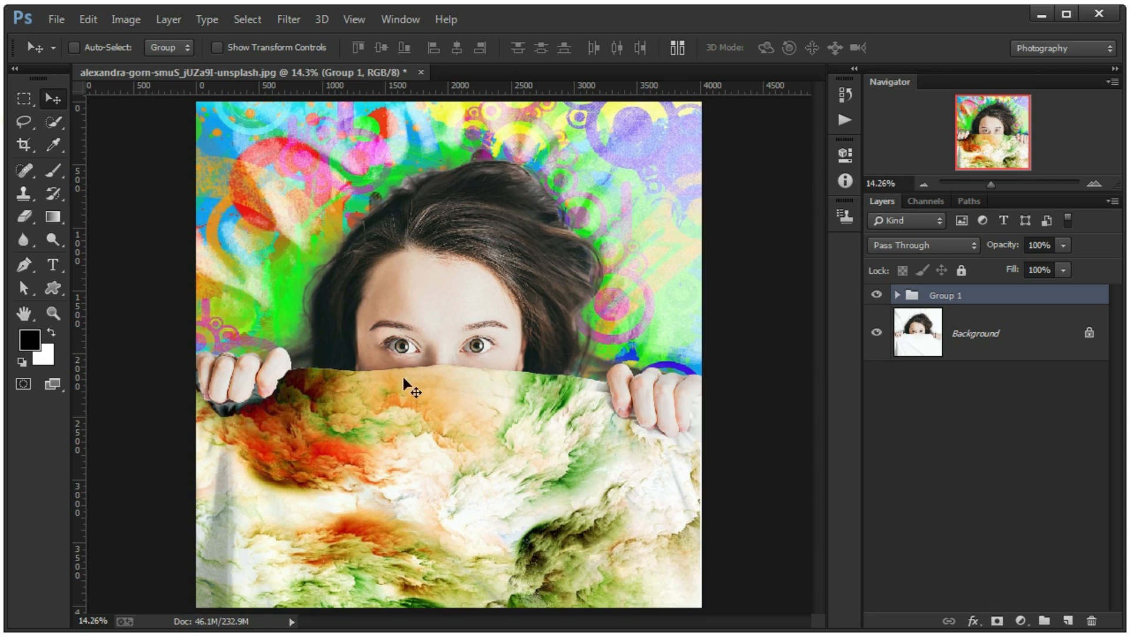
- Add a new layer above Group 1 for the finger shadows and copy Background copy's cloth mask onto it
left_click(1066, 621)
left_click(52, 170)
scroll(197, 386, "up", 3)
scroll(203, 385, "up", 8)
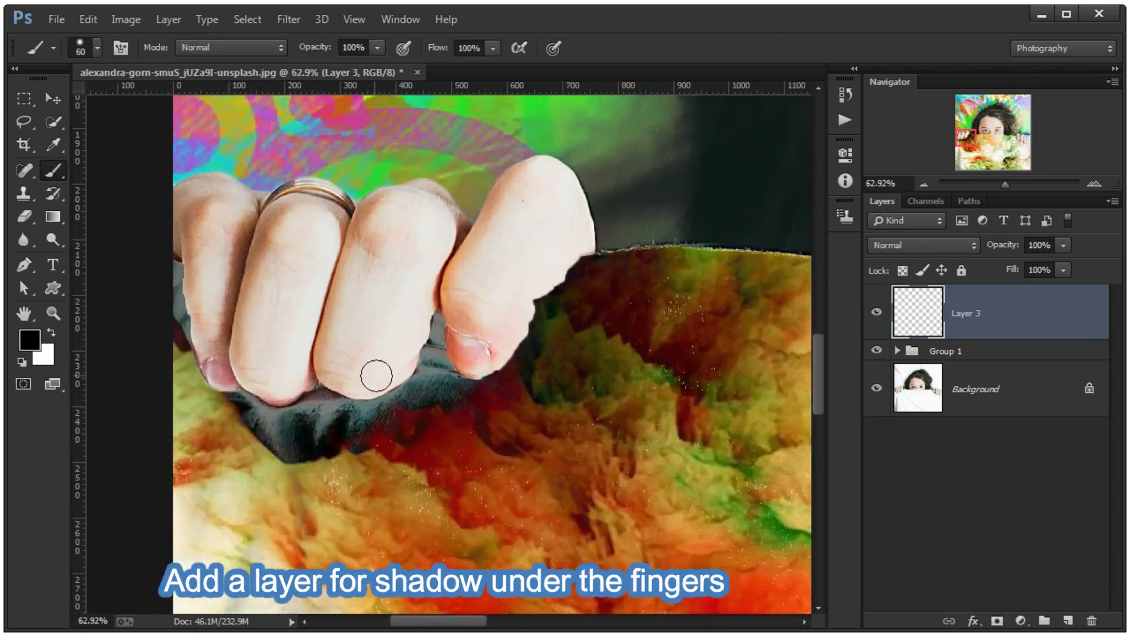
left_click(877, 351)
left_click(876, 351)
left_click(898, 351)
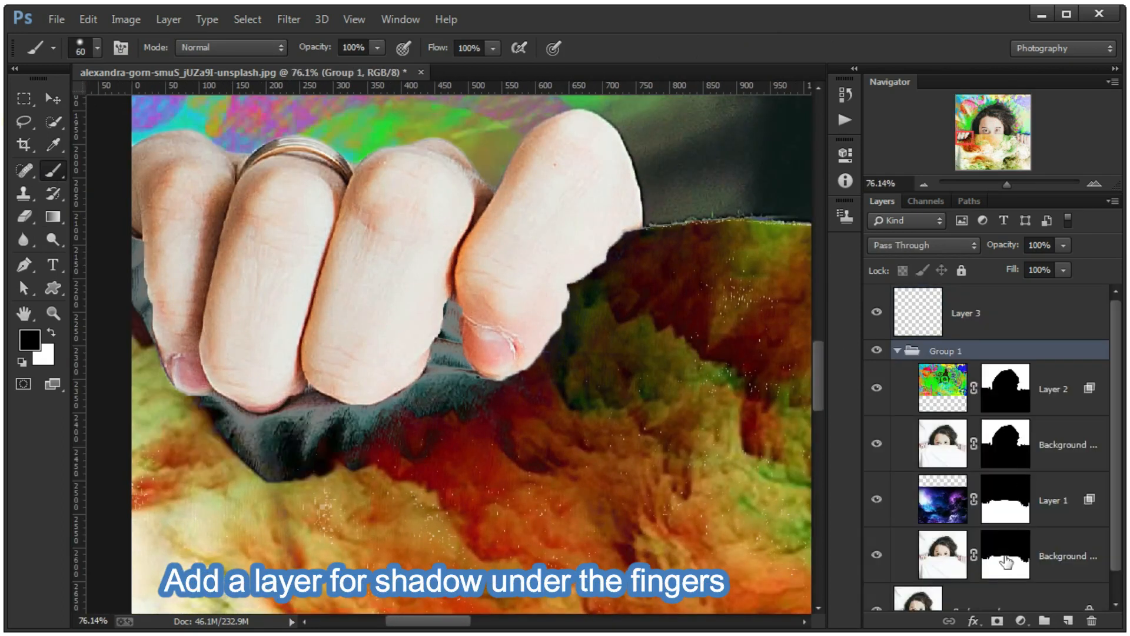
left_click_drag(1007, 562, 981, 313)
left_click(897, 351)
left_click(1028, 313)
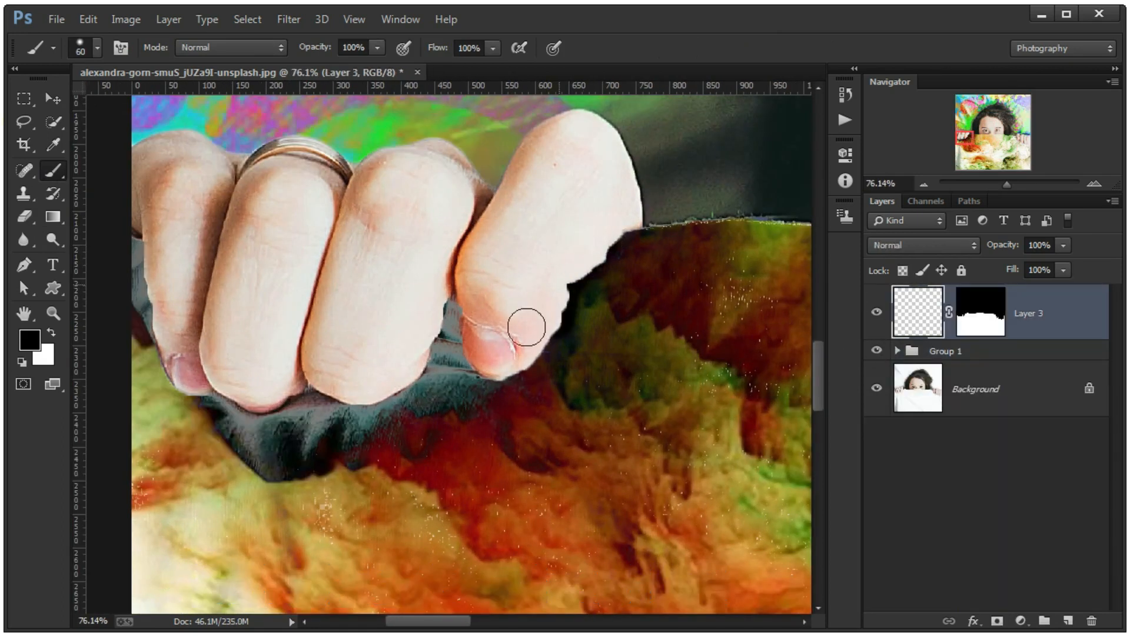
- Paint black shadows on Layer 3 under the fingers of the hand at the portrait's left side
right_click(581, 322)
left_click_drag(733, 410, 661, 409)
left_click_drag(699, 369, 707, 369)
mouse_move(531, 357)
left_mouse_down()
mouse_move(462, 289)
mouse_move(406, 397)
mouse_move(316, 361)
mouse_move(187, 380)
left_mouse_up()
mouse_move(159, 330)
left_mouse_down()
mouse_move(324, 383)
mouse_move(308, 385)
left_mouse_up()
left_click_drag(382, 386, 270, 345)
key("bracketright")
left_click_drag(286, 425, 425, 409)
mouse_move(620, 312)
left_mouse_down()
mouse_move(670, 242)
mouse_move(668, 265)
mouse_move(490, 247)
mouse_move(480, 292)
mouse_move(366, 285)
mouse_move(513, 263)
left_mouse_up()
- Continue the black shadow along the cloth's upper edge and around the fingers of the other hand, using a brush up to 125 px
key("bracketright")
scroll(496, 340, "down", 4)
key("bracketright")
key("bracketright")
key("bracketleft")
key("bracketleft")
left_click_drag(373, 262, 487, 267)
mouse_move(636, 281)
left_mouse_down()
mouse_move(530, 275)
mouse_move(429, 302)
mouse_move(603, 295)
left_mouse_up()
mouse_move(604, 295)
left_mouse_down()
mouse_move(485, 295)
mouse_move(590, 286)
left_mouse_up()
left_click_drag(653, 286, 520, 278)
left_click_drag(463, 288, 741, 307)
left_click_drag(770, 312, 547, 299)
left_click_drag(465, 295, 624, 307)
left_click_drag(743, 332, 536, 306)
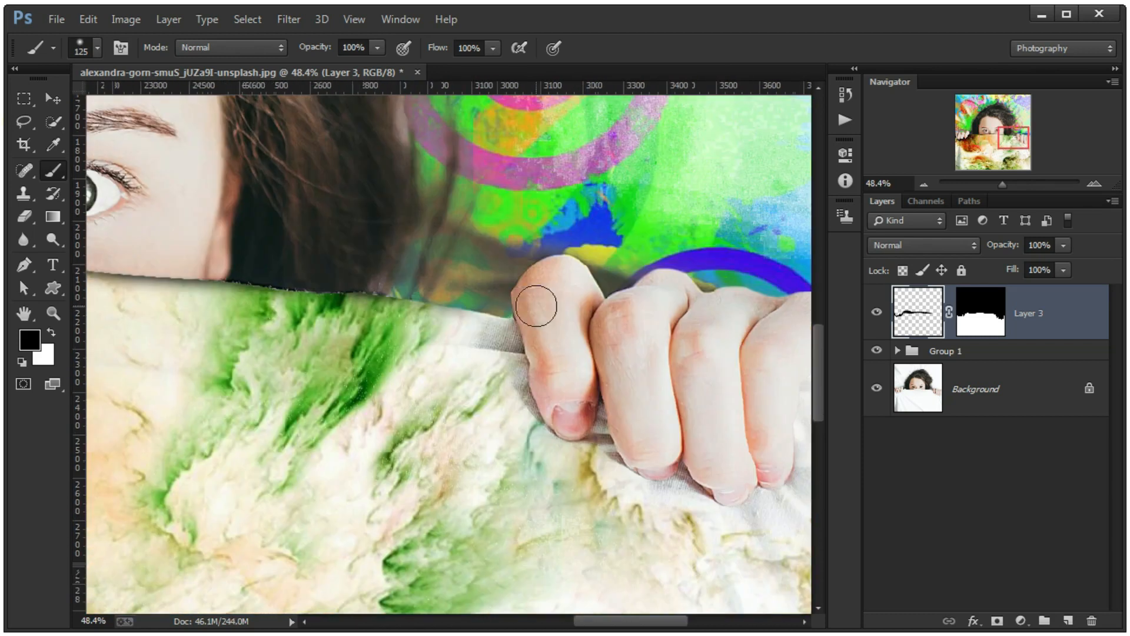
mouse_move(473, 330)
left_mouse_down()
mouse_move(593, 354)
mouse_move(465, 334)
left_mouse_up()
mouse_move(540, 356)
left_mouse_down()
mouse_move(474, 293)
mouse_move(613, 404)
mouse_move(641, 348)
left_mouse_up()
key("ctrl+0")
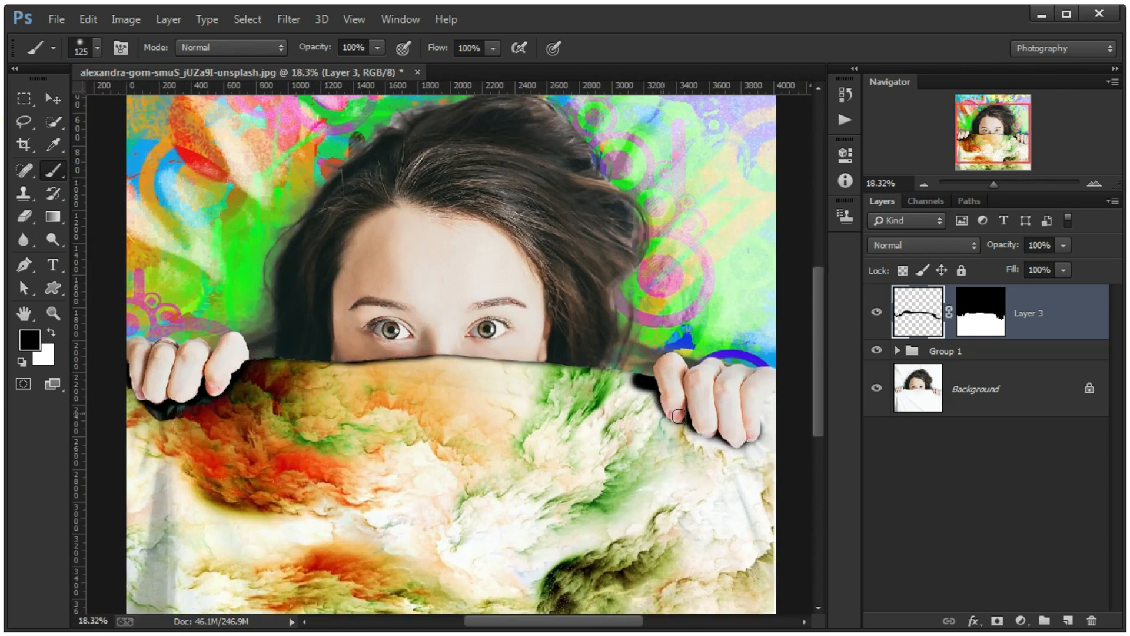
- Erase the excess shadow around the fingers of the hand at the portrait's right side
scroll(678, 416, "up", 6)
key("e")
mouse_move(606, 412)
left_mouse_down()
mouse_move(597, 373)
mouse_move(626, 416)
left_mouse_up()
left_click_drag(679, 488, 613, 425)
key("bracketleft")
key("bracketleft")
mouse_move(693, 459)
left_mouse_down()
mouse_move(676, 462)
mouse_move(690, 448)
left_mouse_up()
scroll(691, 448, "down", 6)
- Adjust Layer 3's Blend If sliders for the underlying layer to blend the shadow into the cloth
double_click(1065, 315)
left_click_drag(945, 545, 719, 546)
mouse_move(948, 545)
left_mouse_down()
mouse_move(903, 546)
mouse_move(949, 546)
left_mouse_up()
mouse_move(722, 546)
left_mouse_down()
mouse_move(761, 546)
mouse_move(719, 546)
left_mouse_up()
left_click_drag(901, 540, 848, 547)
left_click(1071, 225)
- Reduce Layer 3 to 80% opacity and 78% fill
scroll(430, 393, "up", 1)
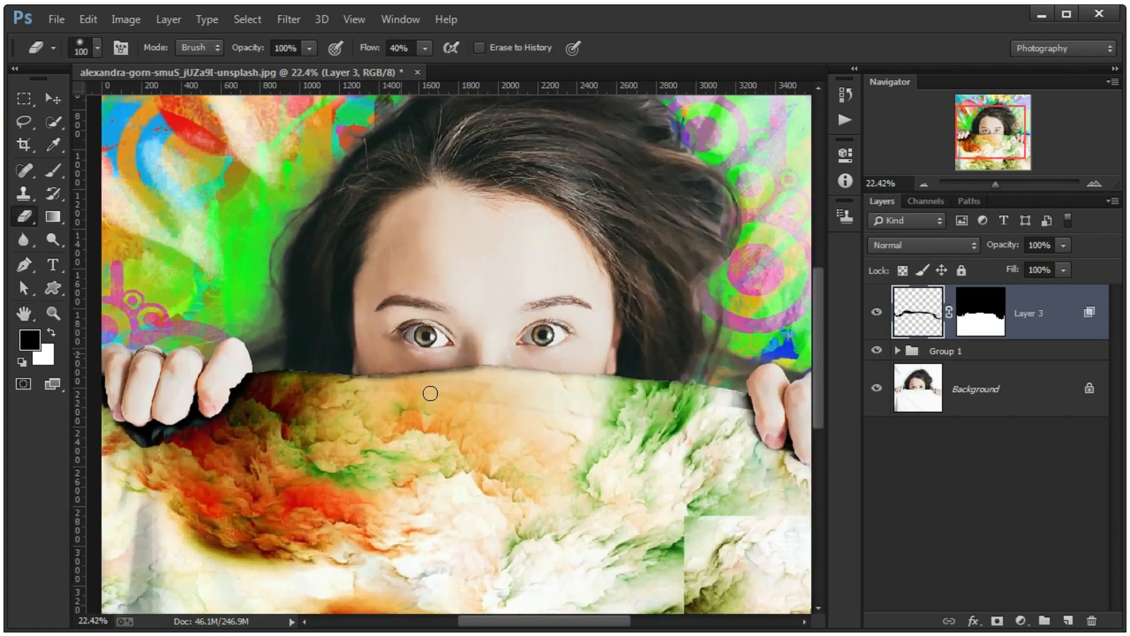
scroll(430, 393, "up", 2)
key("bracketright")
key("bracketright")
key("bracketright")
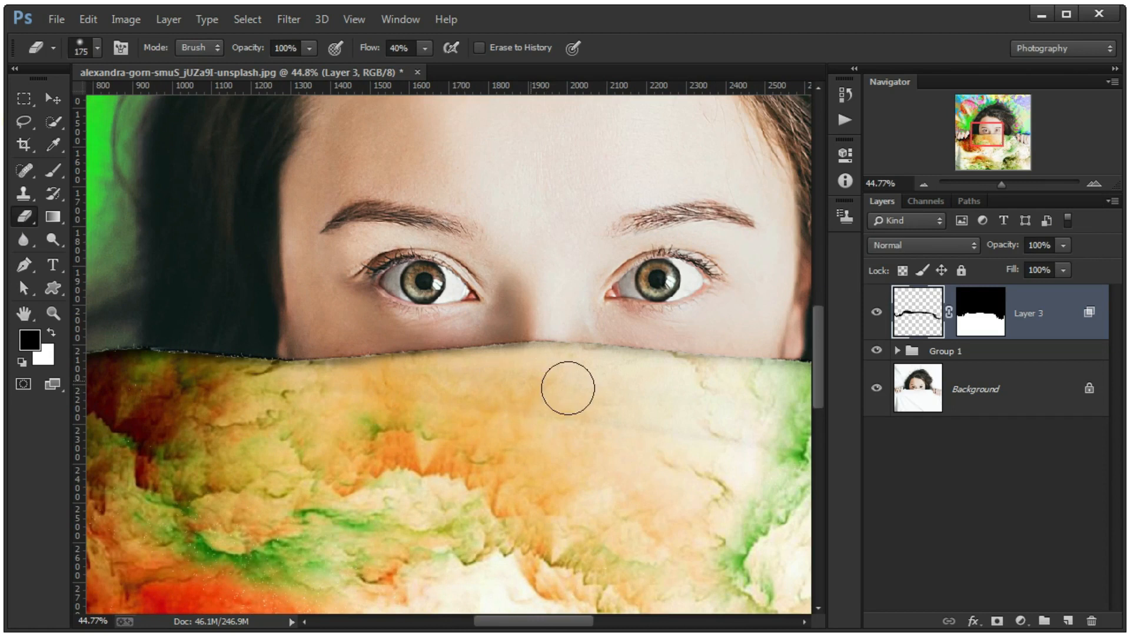
scroll(567, 388, "down", 3)
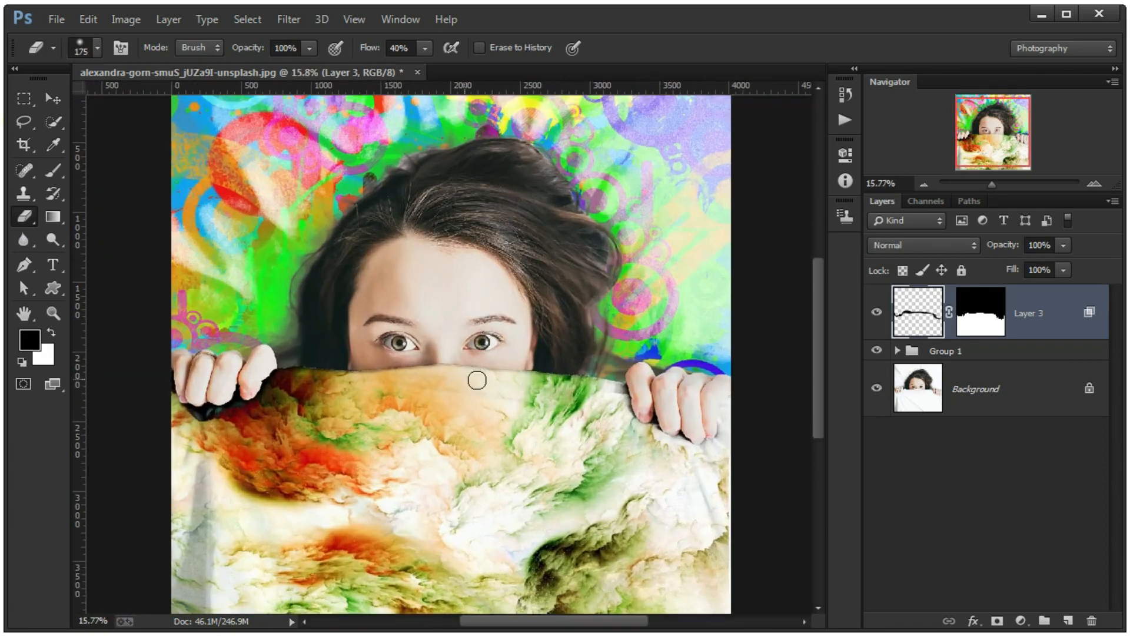
left_click_drag(1064, 245, 1043, 289)
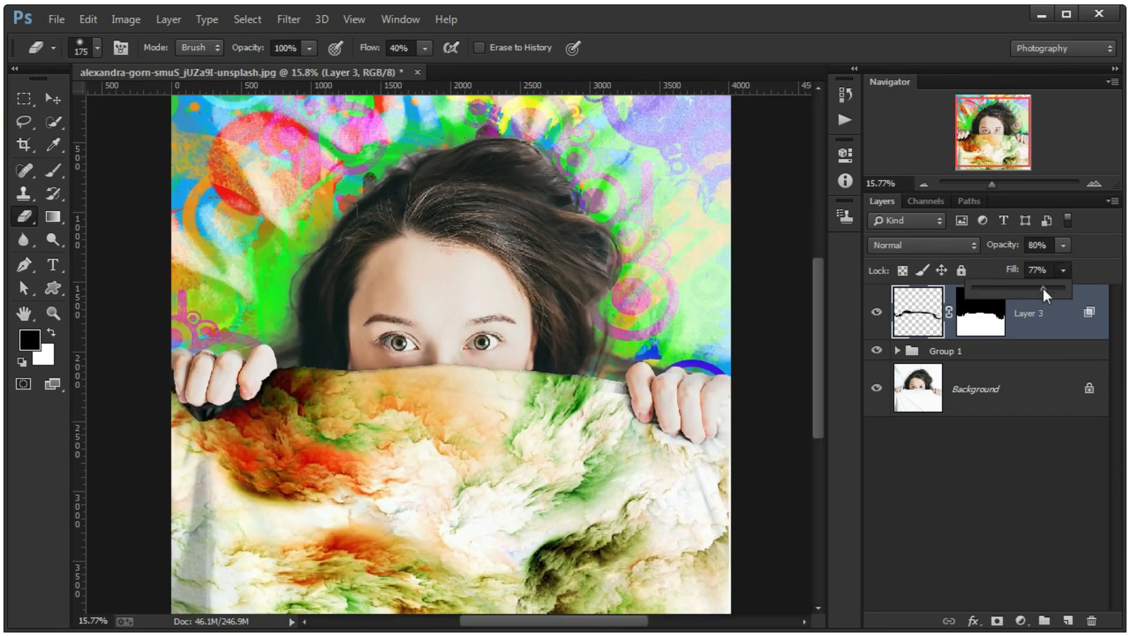
left_click(985, 330, "ctrl")
key("ctrl+d")
scroll(489, 365, "down", 1)
scroll(321, 347, "up", 1)
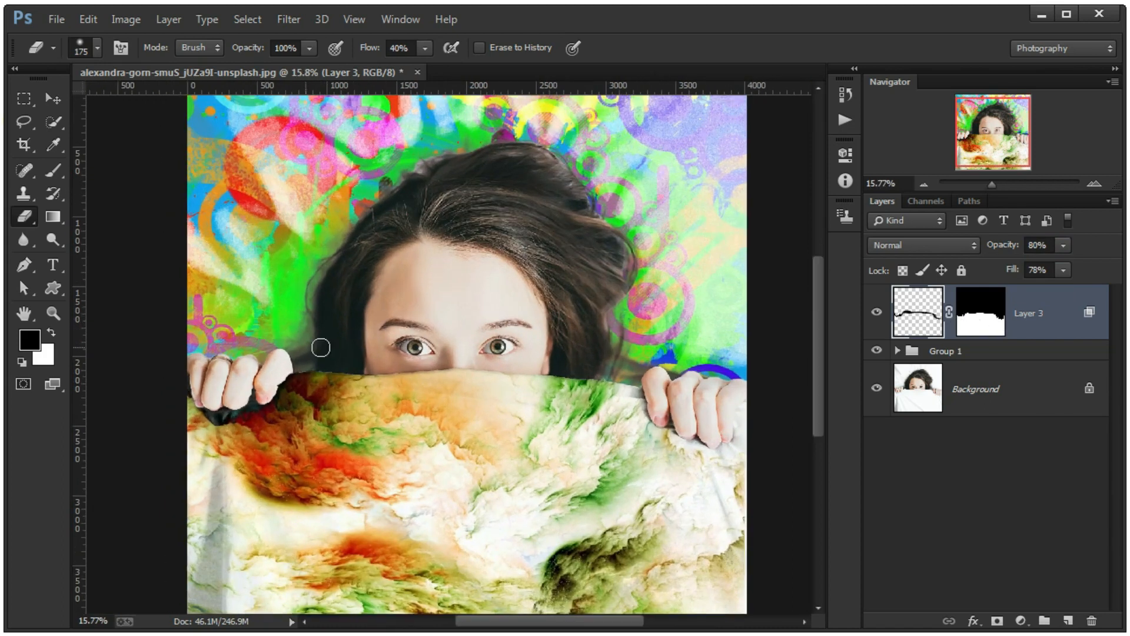
- Add a new layer above Layer 2 inside Group 1 and give it a mask matching Layer 2's
left_click(898, 351)
left_click(1009, 354)
left_click(1068, 621)
left_click(1010, 445, "ctrl")
left_click(998, 621)
key("ctrl+d")
scroll(244, 305, "up", 4)
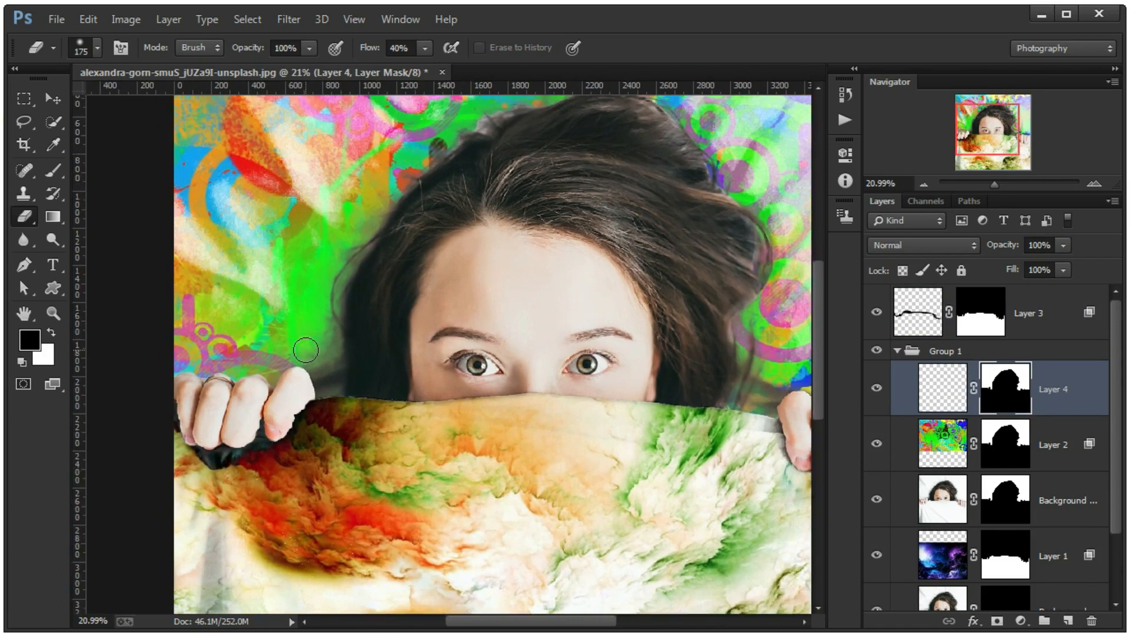
- Paint black shadows on Layer 4 around both sides of the hair with a 300 px brush
left_click(929, 389)
left_click(53, 170)
key("bracketright")
key("bracketright")
key("bracketright")
key("bracketright")
key("bracketright")
mouse_move(331, 377)
left_mouse_down()
mouse_move(324, 408)
mouse_move(415, 229)
left_mouse_up()
mouse_move(439, 309)
left_mouse_down()
mouse_move(404, 386)
mouse_move(356, 416)
left_mouse_up()
left_click_drag(724, 501, 309, 440)
mouse_move(419, 468)
left_mouse_down()
mouse_move(327, 410)
mouse_move(378, 354)
left_mouse_up()
mouse_move(413, 301)
left_mouse_down()
mouse_move(436, 457)
mouse_move(358, 384)
left_mouse_up()
key("ctrl+0")
scroll(681, 360, "down", 1)
- Adjust Layer 4's Blend If sliders for the underlying layer to blend the hair shadow into the backdrop
double_click(1054, 401)
mouse_move(721, 545)
left_mouse_down()
mouse_move(808, 546)
mouse_move(721, 546)
left_mouse_up()
left_click_drag(948, 545, 721, 547)
left_click(1051, 225)
- Lower Layer 4's opacity and fill, and toggle its visibility to compare the hair shadow
left_click(1065, 244)
left_click_drag(1064, 265, 1016, 266)
left_click(1063, 270)
left_click_drag(1065, 290, 1002, 352)
left_click(878, 388)
left_click(878, 388)
scroll(449, 354, "down", 5)
scroll(449, 353, "up", 4)
- Move Layer 3 into Group 1 and place it directly below Layer 4
left_click(1030, 317)
left_click(898, 352)
scroll(449, 354, "up", 3)
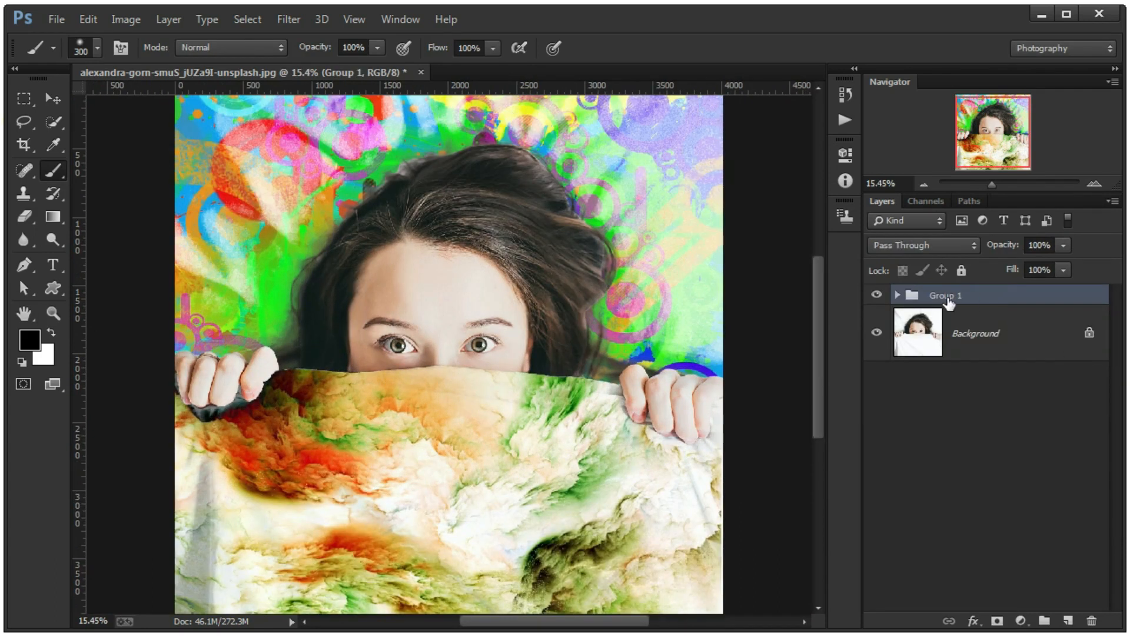
left_click(897, 295)
scroll(1008, 383, "down", 3)
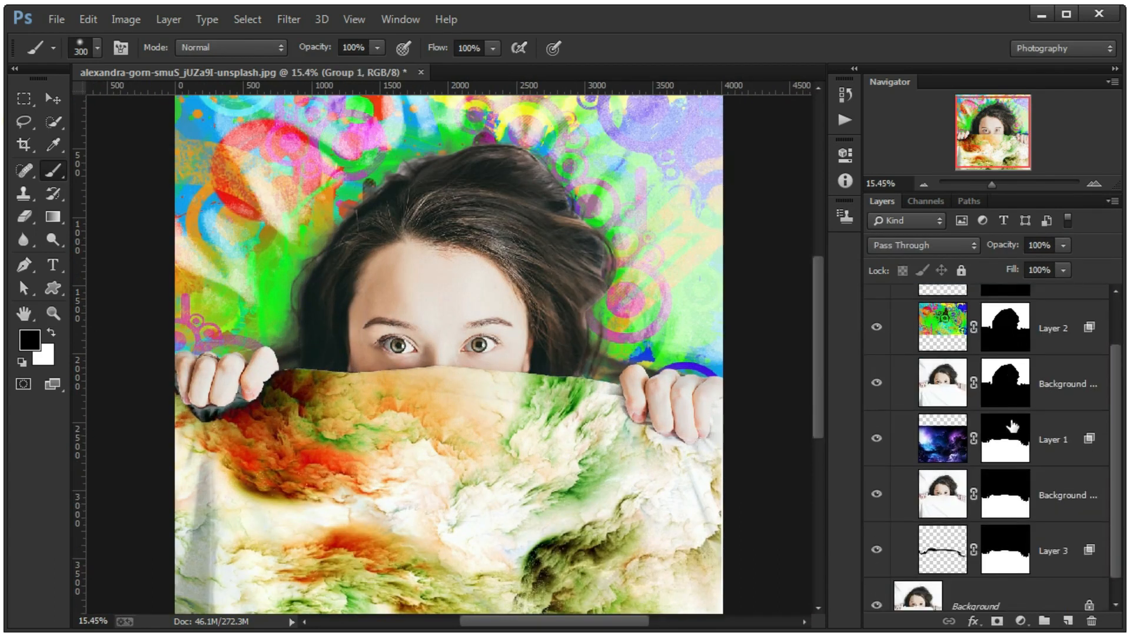
left_click_drag(1058, 533, 1060, 297)
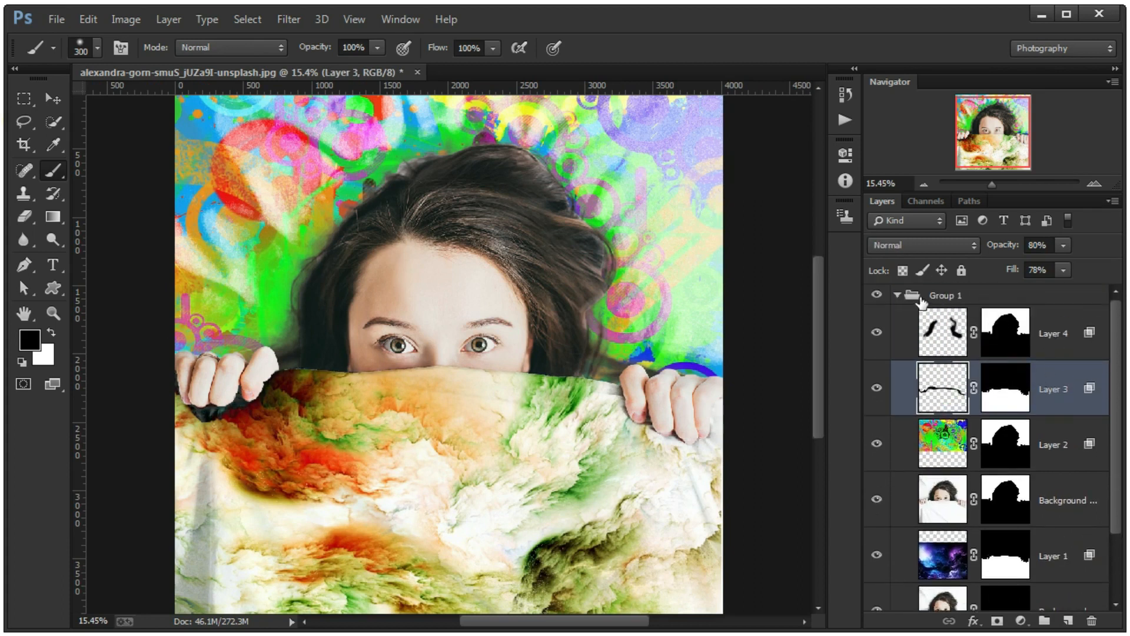
- Collapse Group 1 and rename it "real texture"
left_click(922, 299)
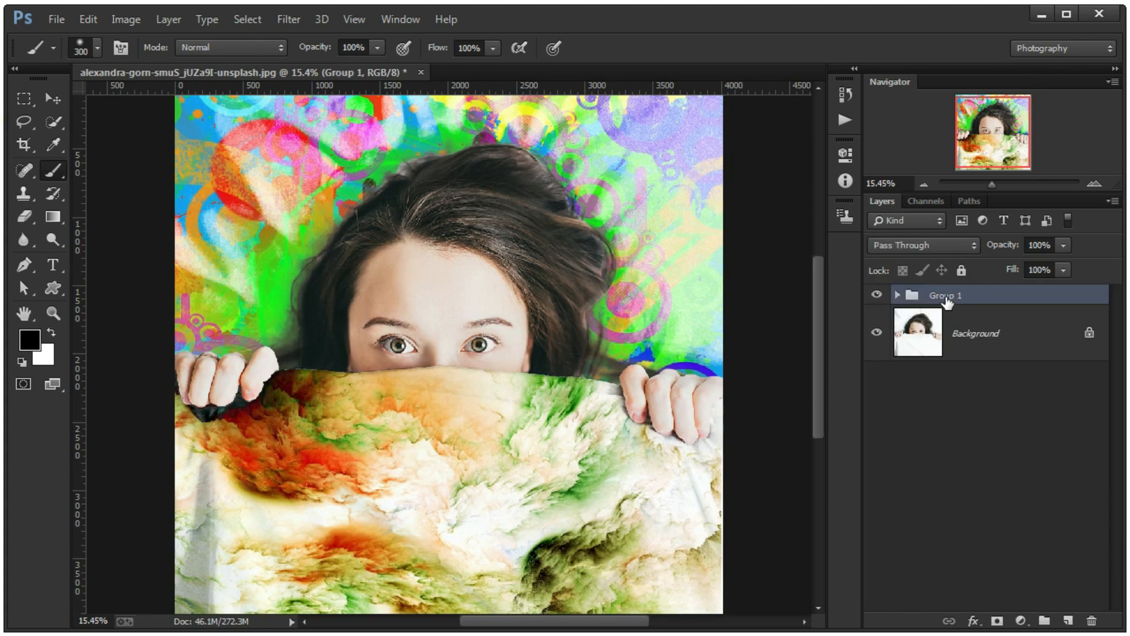
double_click(945, 296)
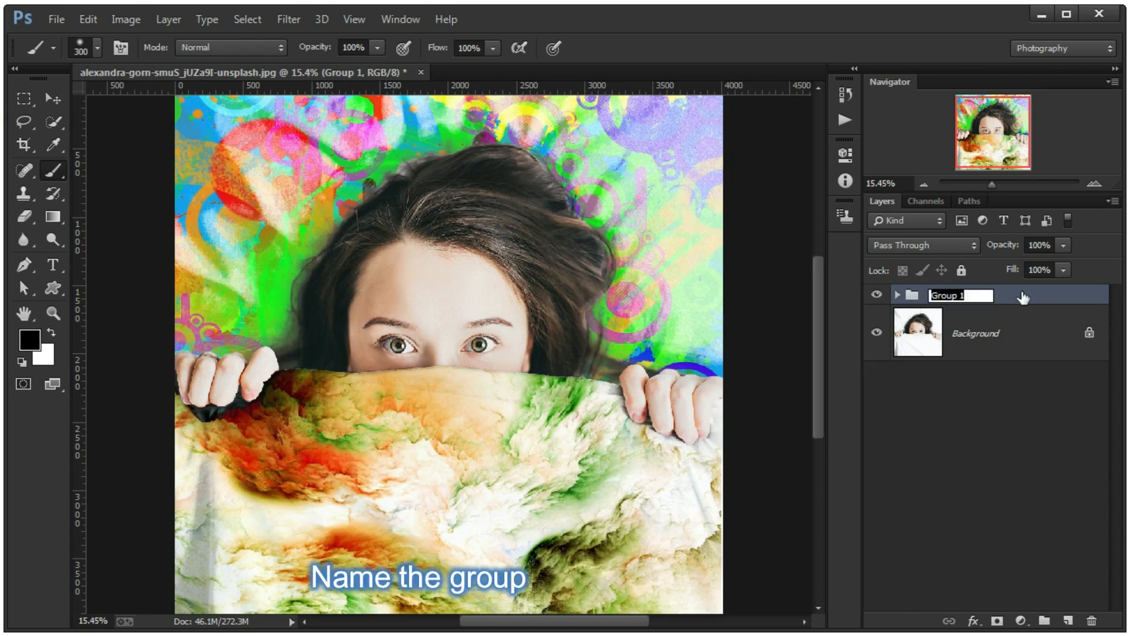
type("real tex")
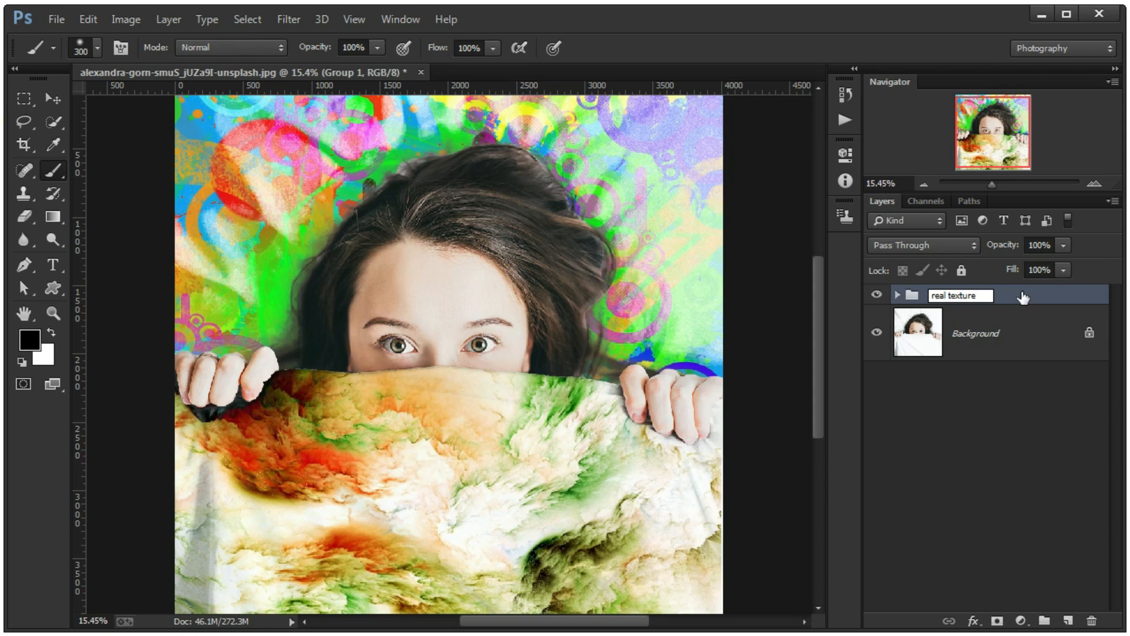
type("ture")
key("Return")
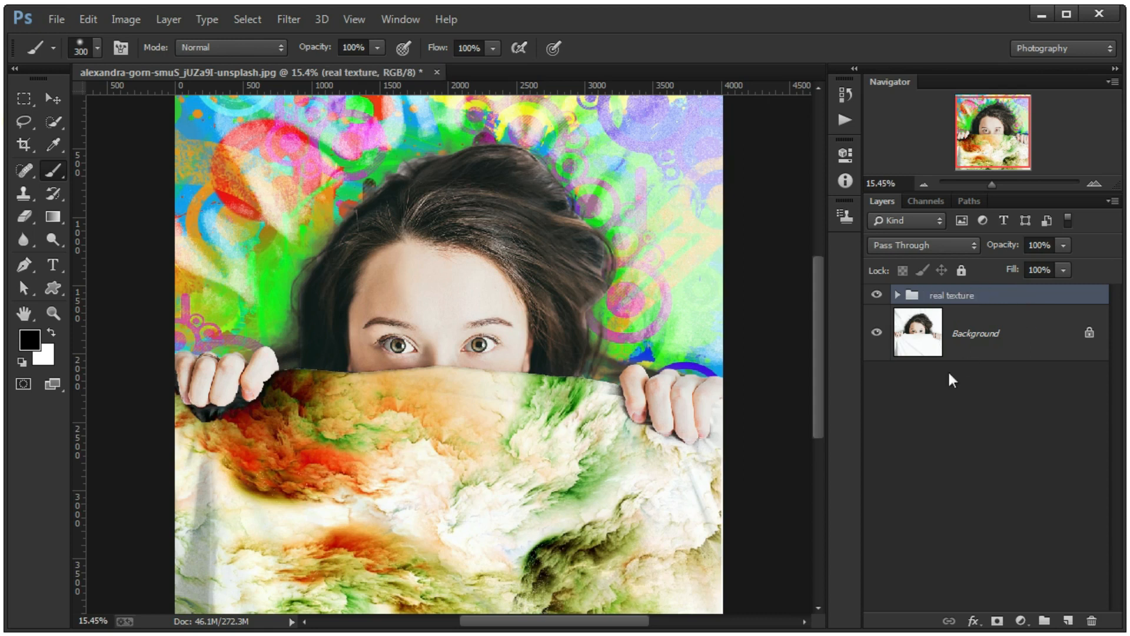
- Add a Curves adjustment layer above the group with auto correction set to Find Dark & Light Colors and Snap Neutral Midtones, saved as defaults
left_click(1016, 621)
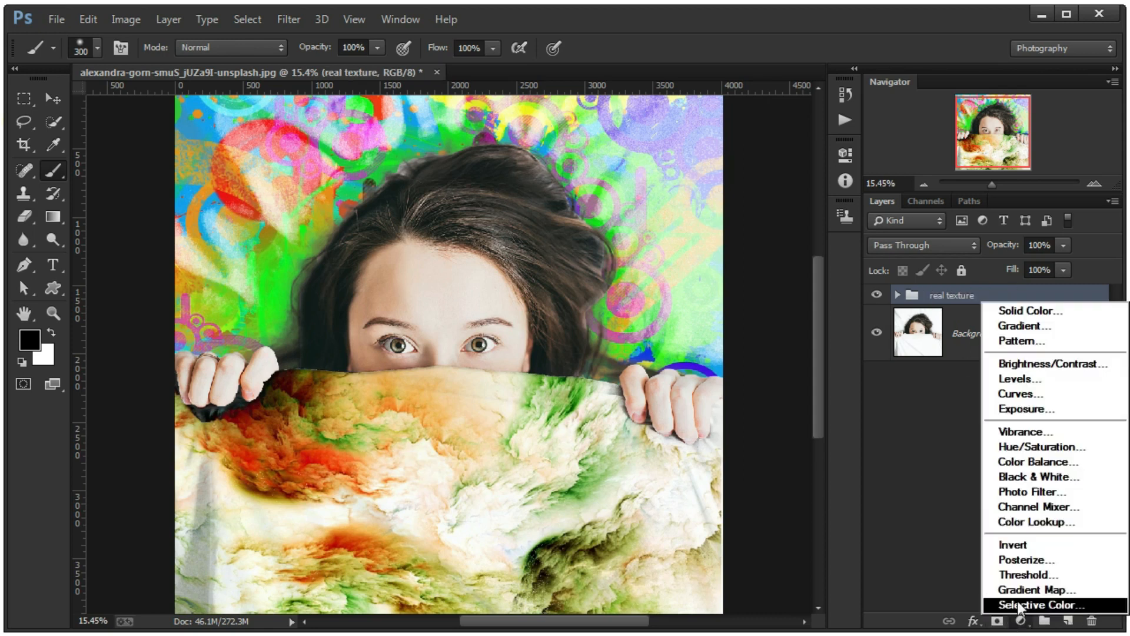
left_click(1020, 393)
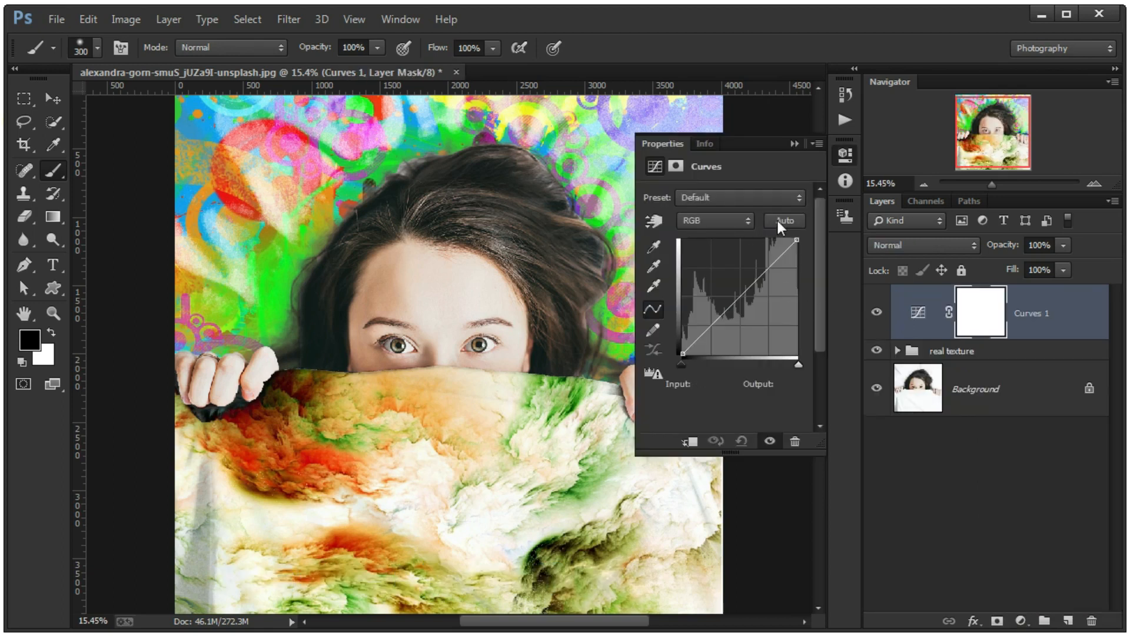
right_click(777, 221, "alt")
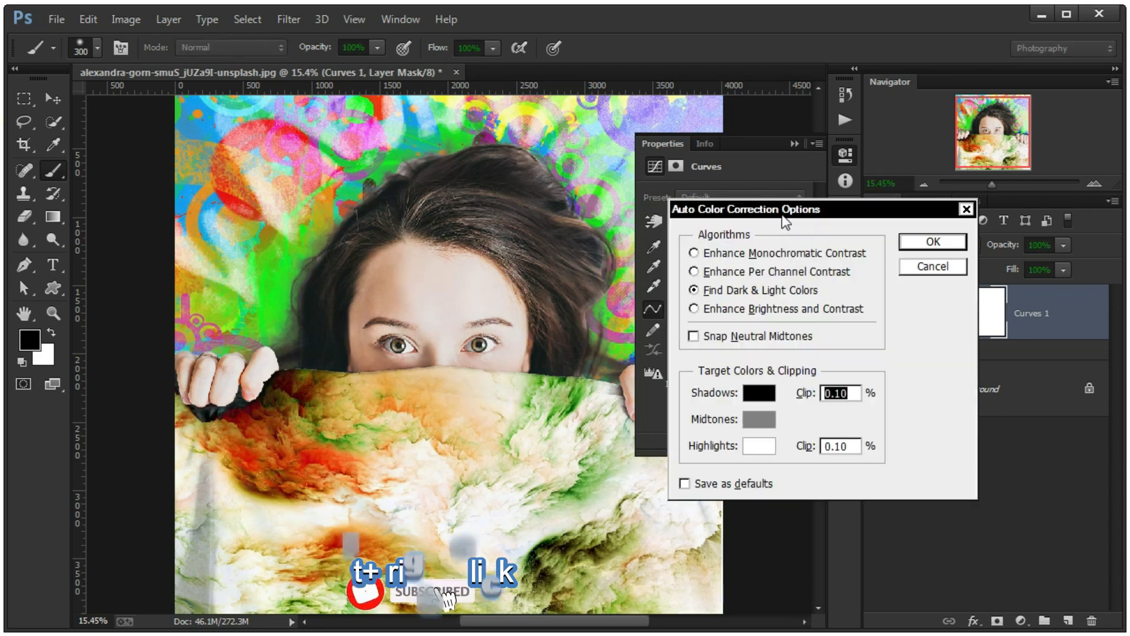
left_click(695, 290)
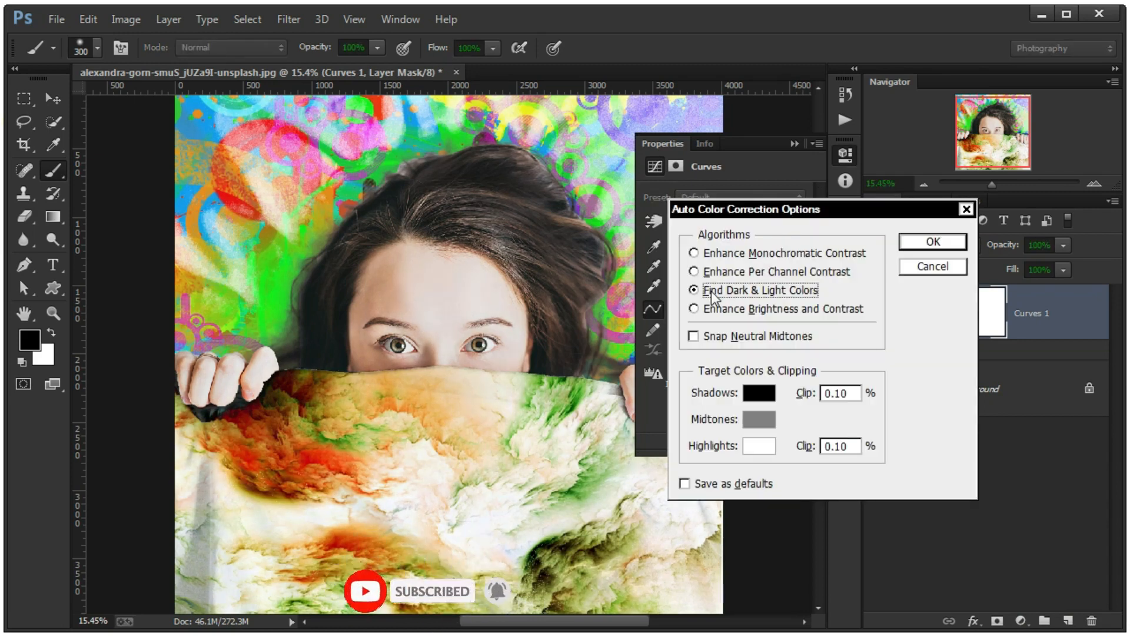
left_click(712, 485)
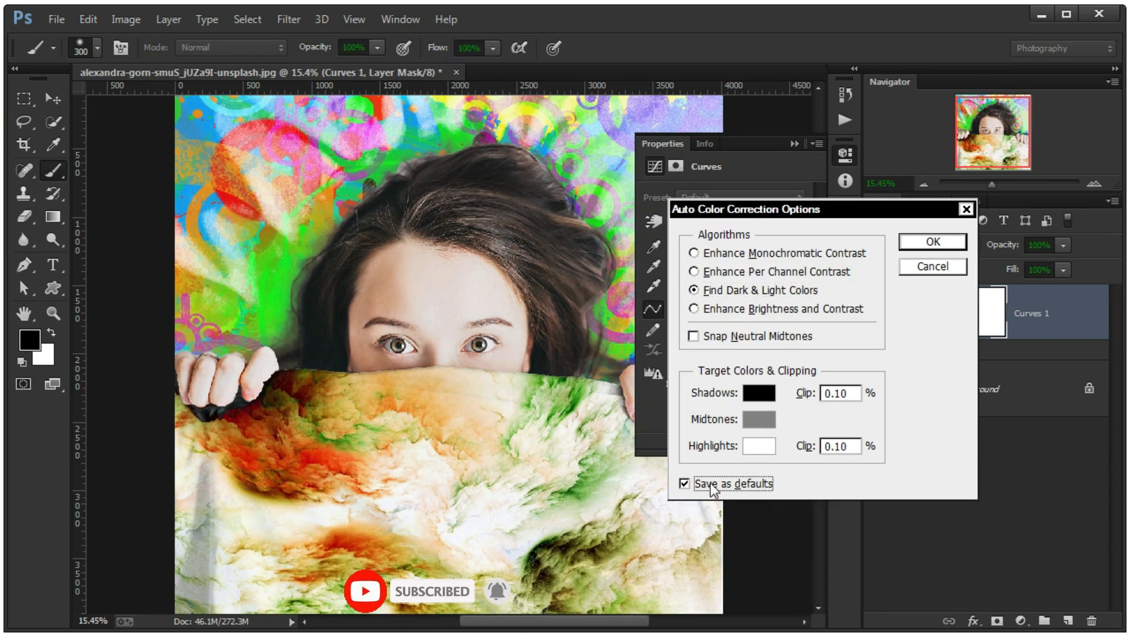
left_click(694, 336)
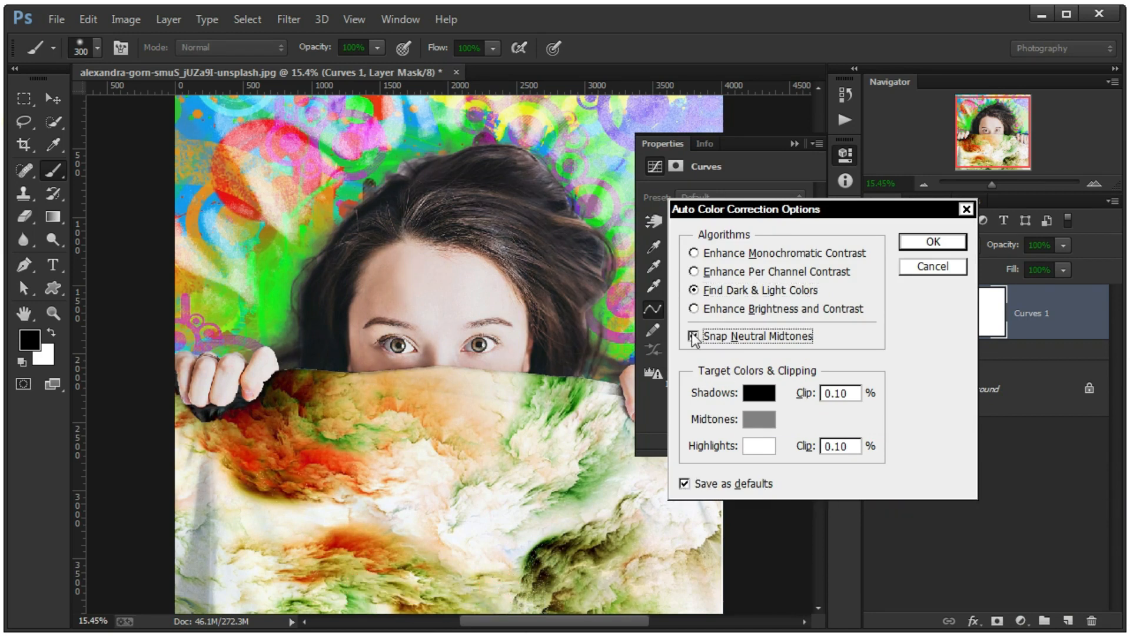
left_click(916, 236)
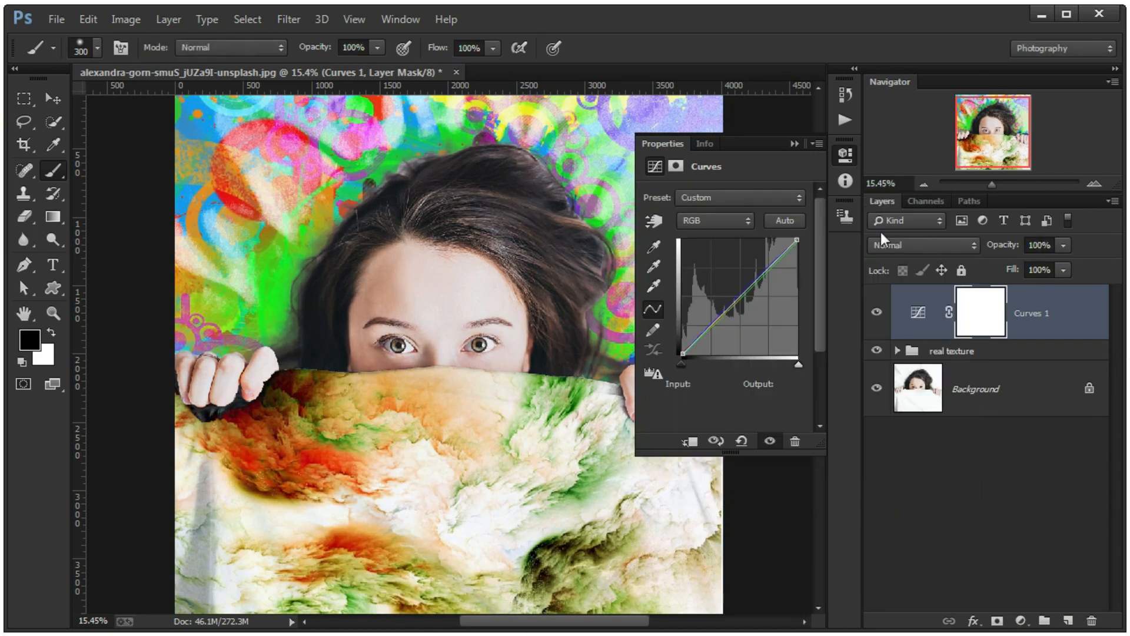
left_click(794, 144)
key("ctrl+0")
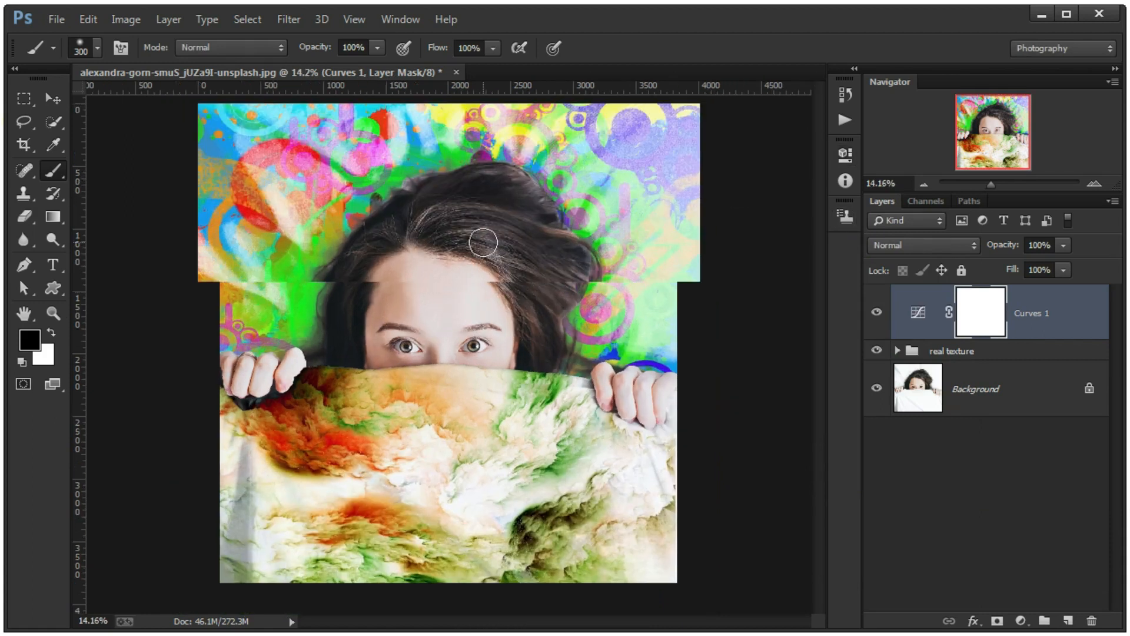
- Add a second Curves adjustment layer and fine-tune the black and white endpoints of its RGB curve
left_click(1021, 621)
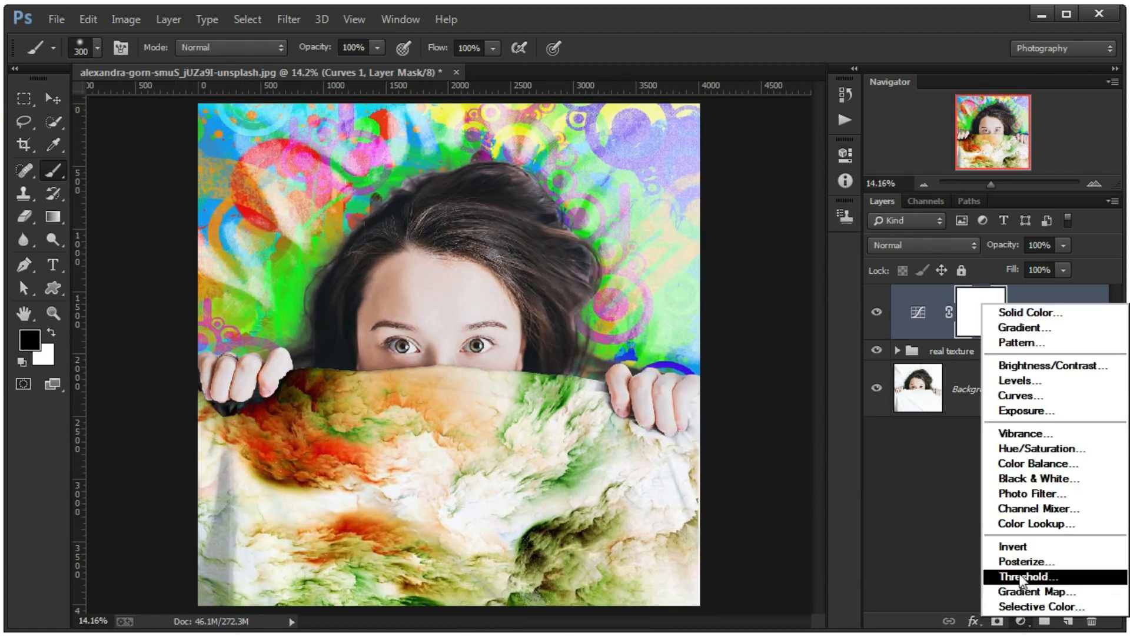
left_click(1020, 396)
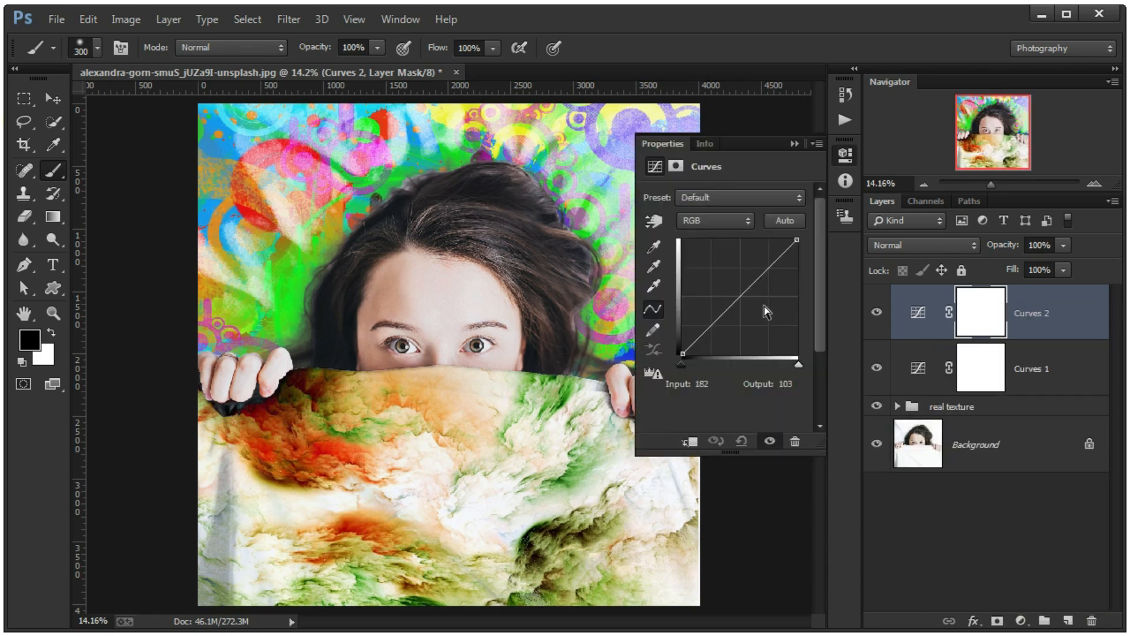
left_click(681, 353)
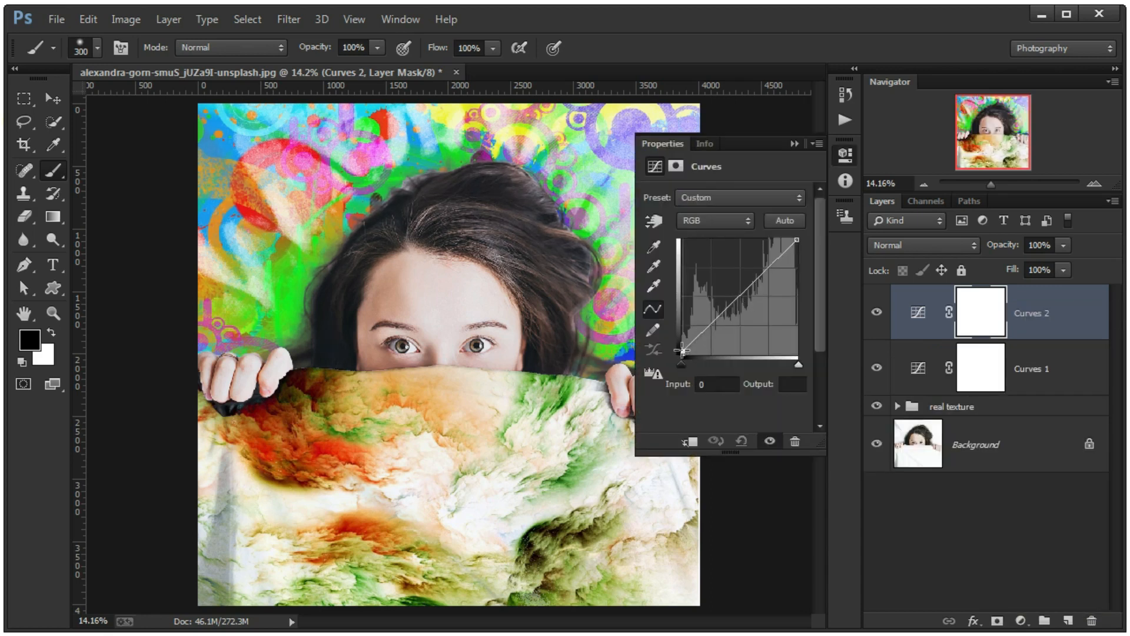
left_click(797, 242)
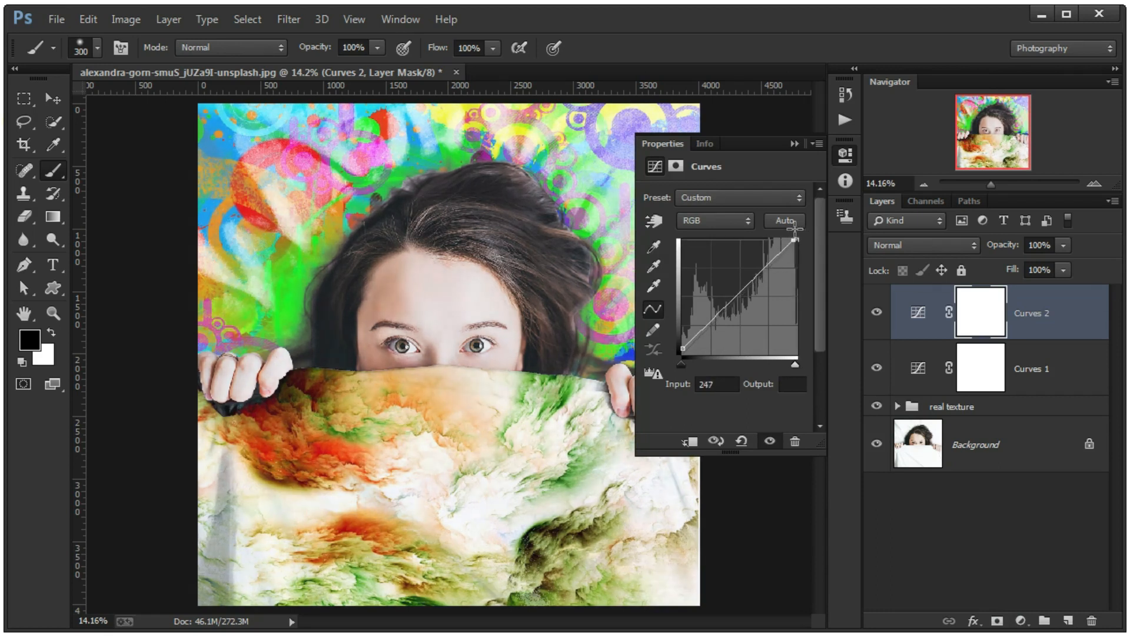
left_click_drag(800, 229, 796, 228)
left_click_drag(685, 348, 685, 360)
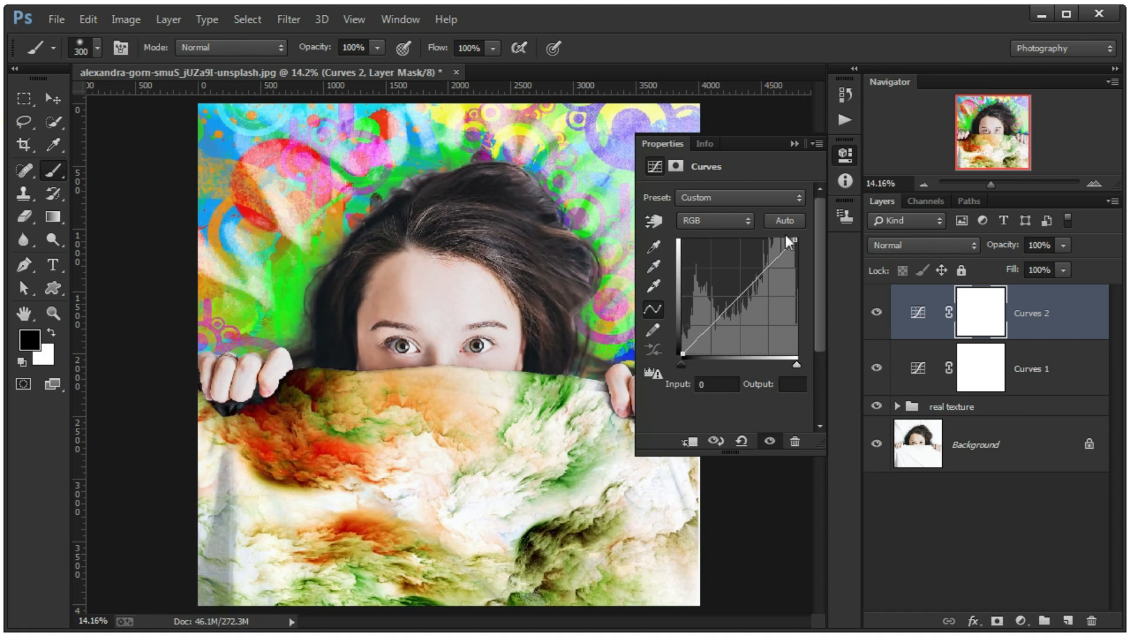
left_click(793, 145)
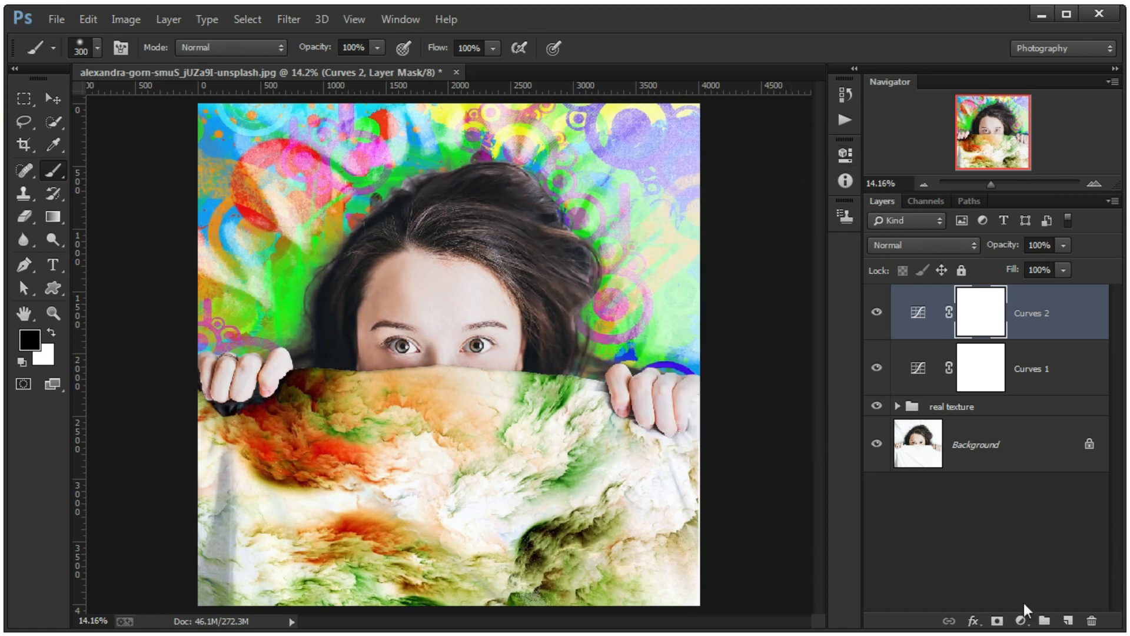
- Add a Brightness/Contrast adjustment layer on top with brightness -5 and contrast 32
left_click(1021, 621)
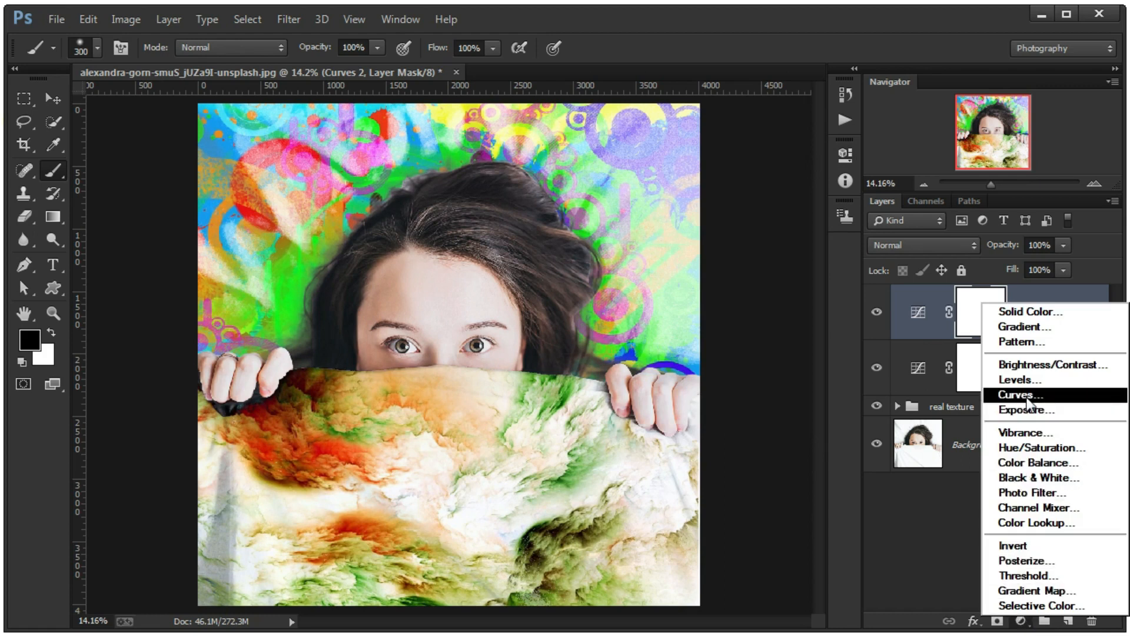
left_click(1036, 365)
left_click_drag(723, 241, 741, 274)
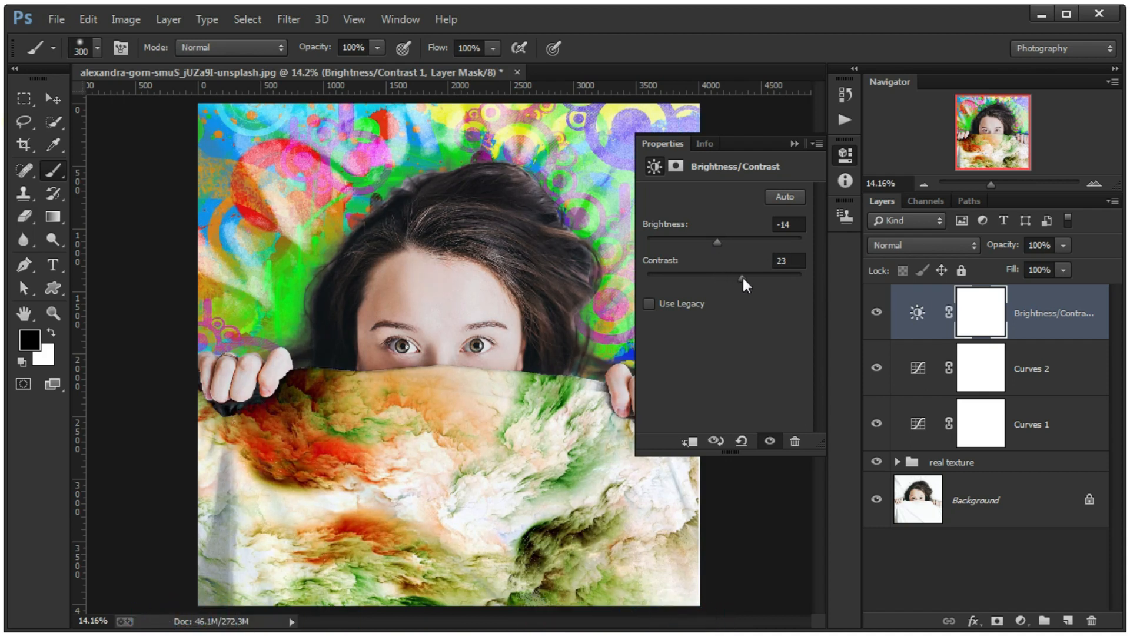
left_click_drag(716, 239, 722, 242)
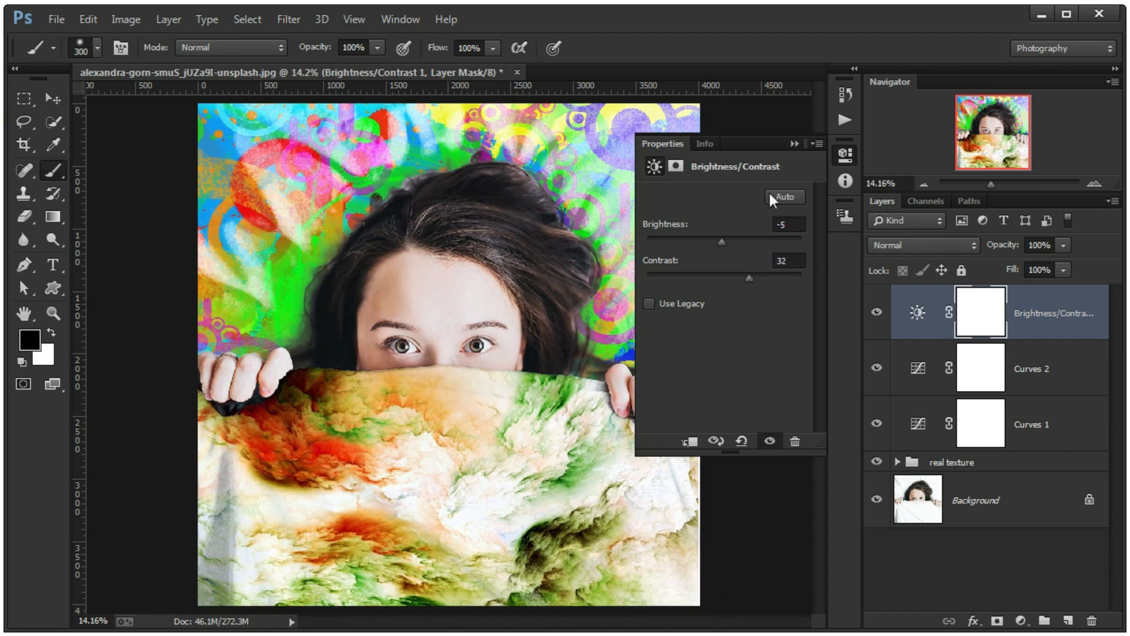
left_click(796, 144)
scroll(600, 301, "down", 2)
scroll(583, 314, "up", 2)
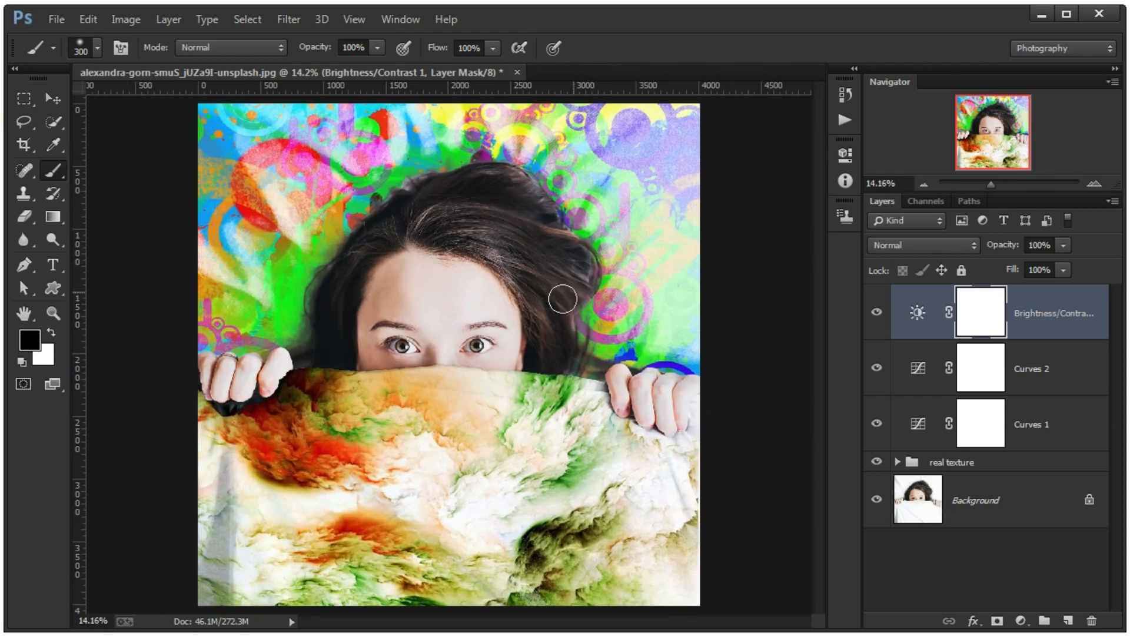
- Add a Color Lookup adjustment layer on top, try several 3D LUT presets and choose 3Strip.look
left_click(1020, 621)
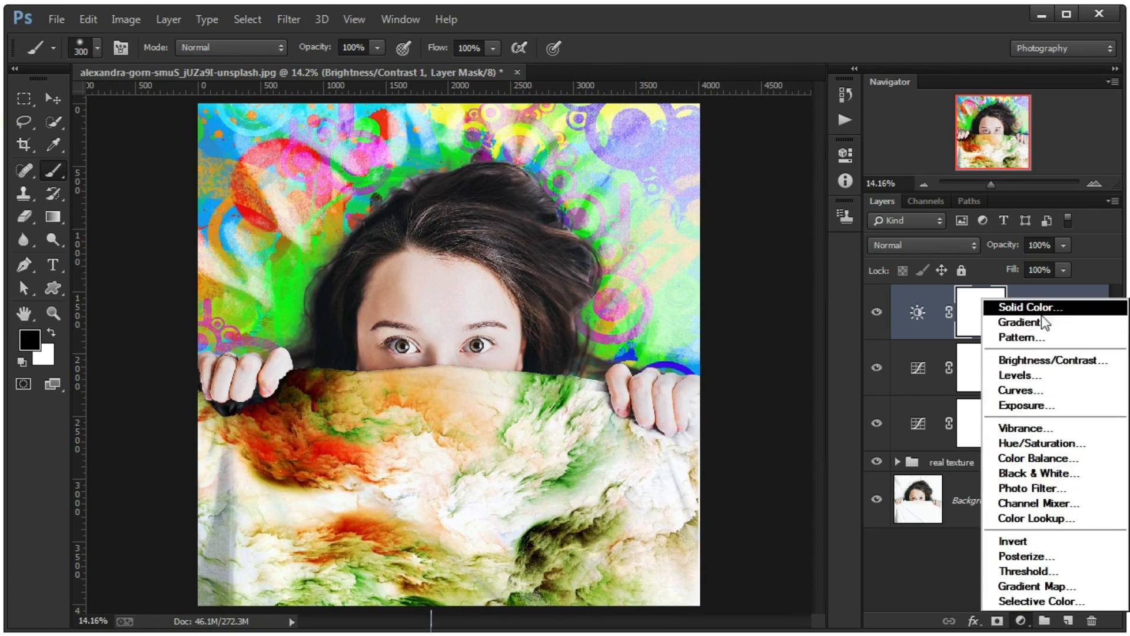
left_click(1054, 521)
left_click(769, 196)
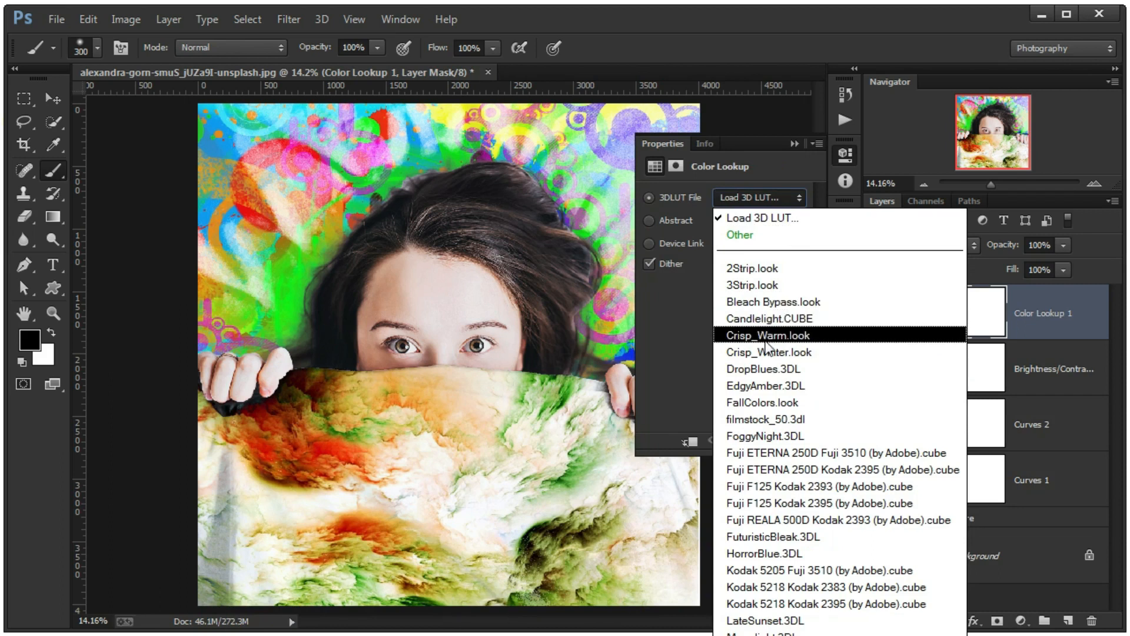
left_click(764, 368)
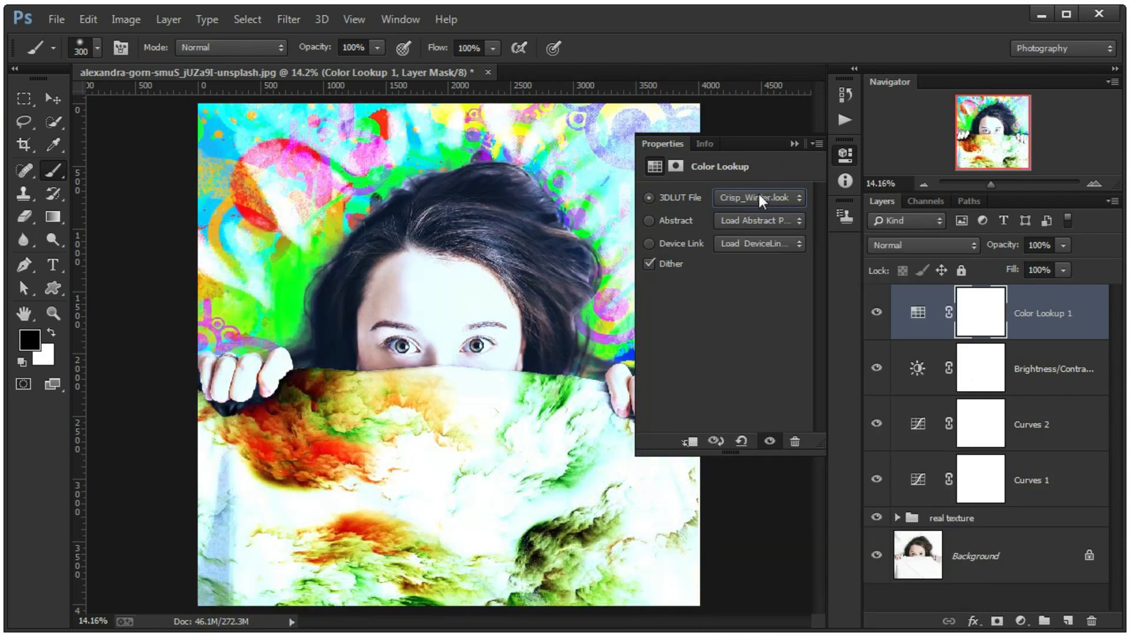
key("Down")
key("Down")
key("Down")
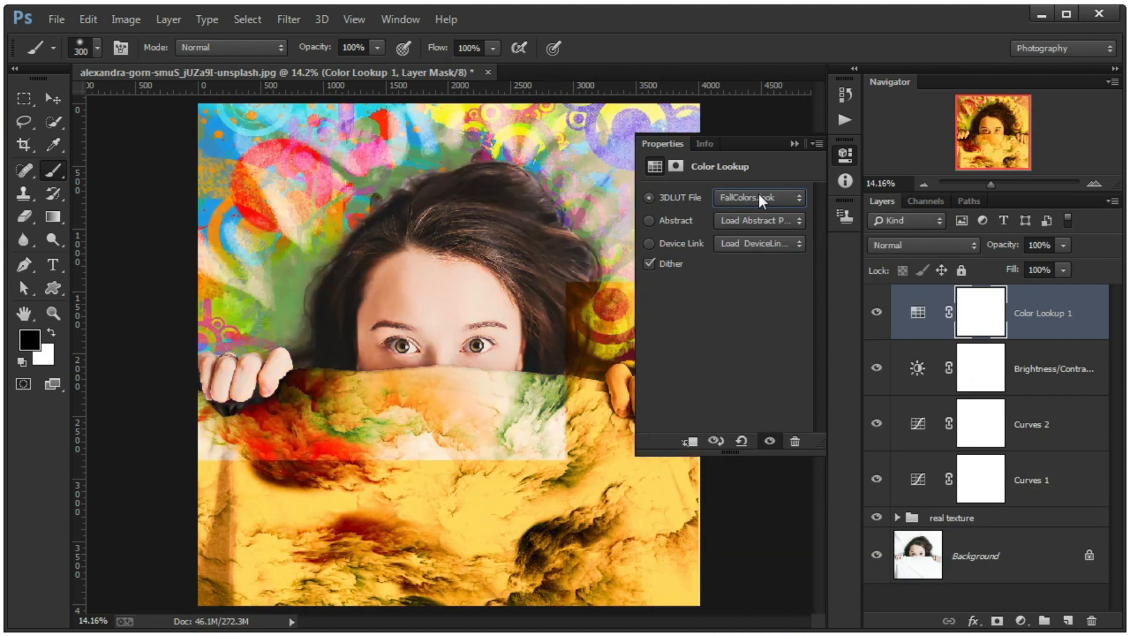
key("Down")
key("Down")
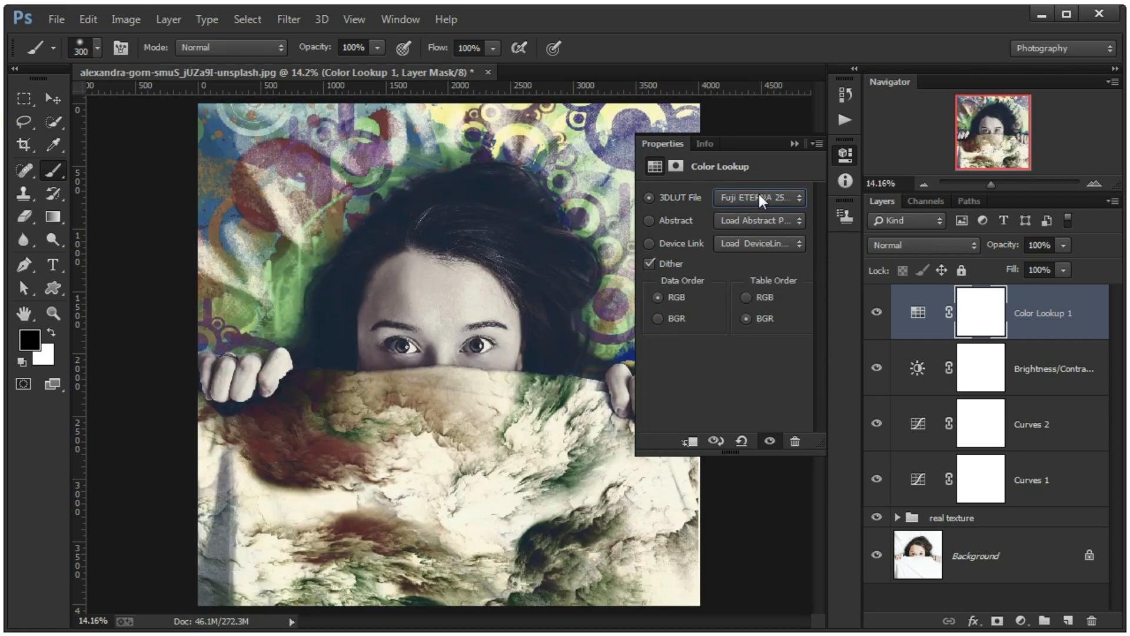
key("Down")
key("Down")
key("Up")
key("Up")
key("Up")
key("Up")
key("Up")
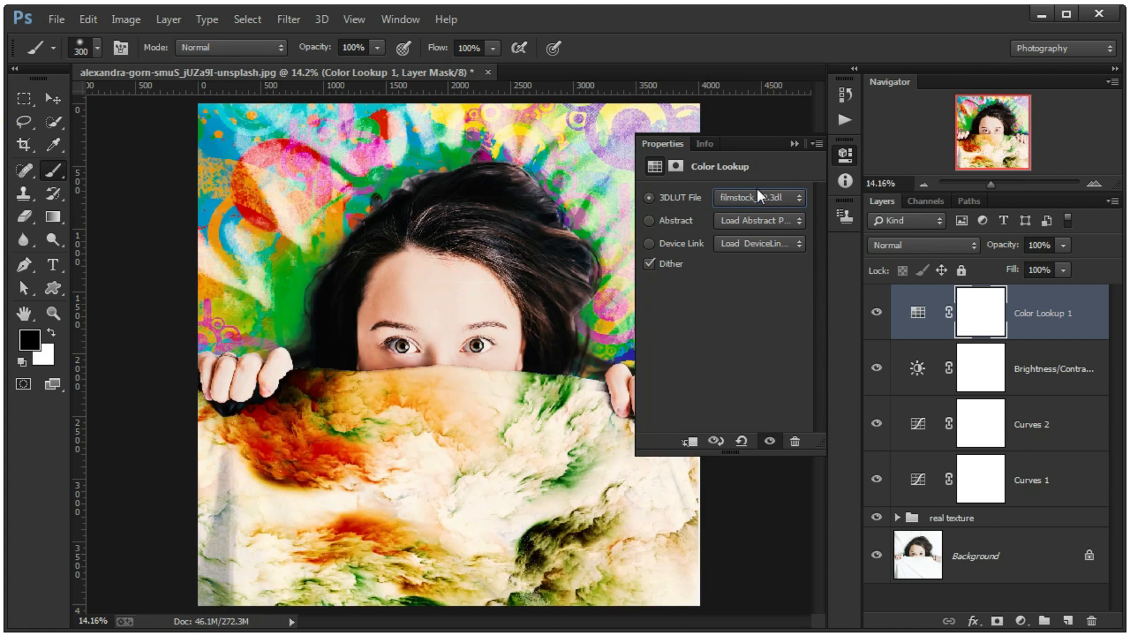
key("Up")
key("Up")
key("Up")
key("Up")
key("Up")
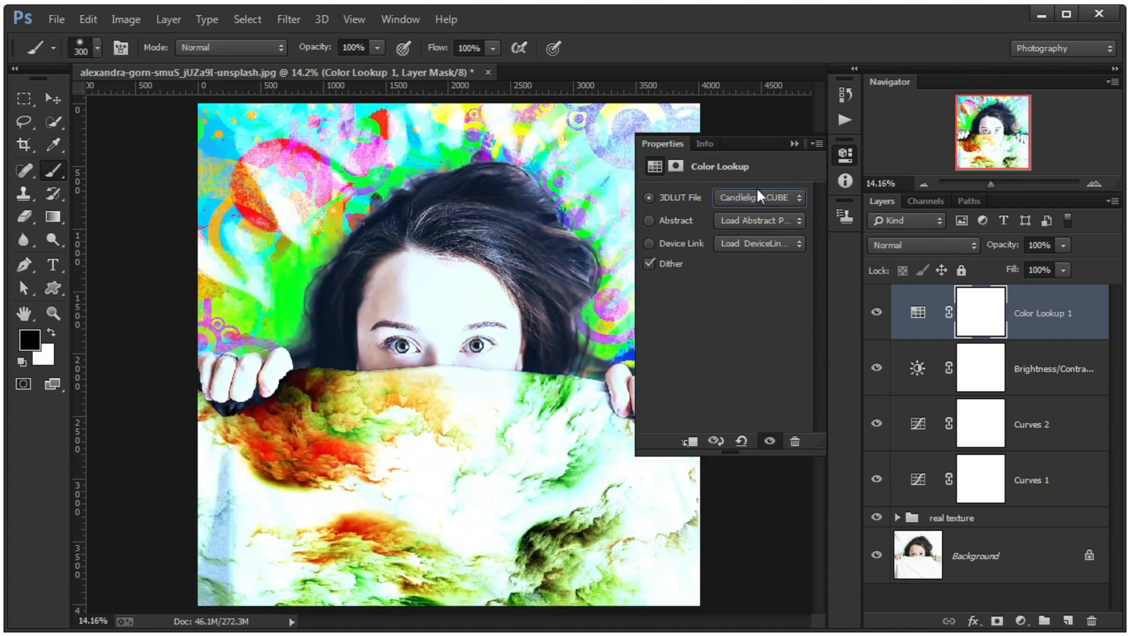
key("Up")
key("Up")
key("Down")
key("Down")
key("Down")
key("Down")
key("Up")
key("Up")
key("Up")
key("Up")
key("Down")
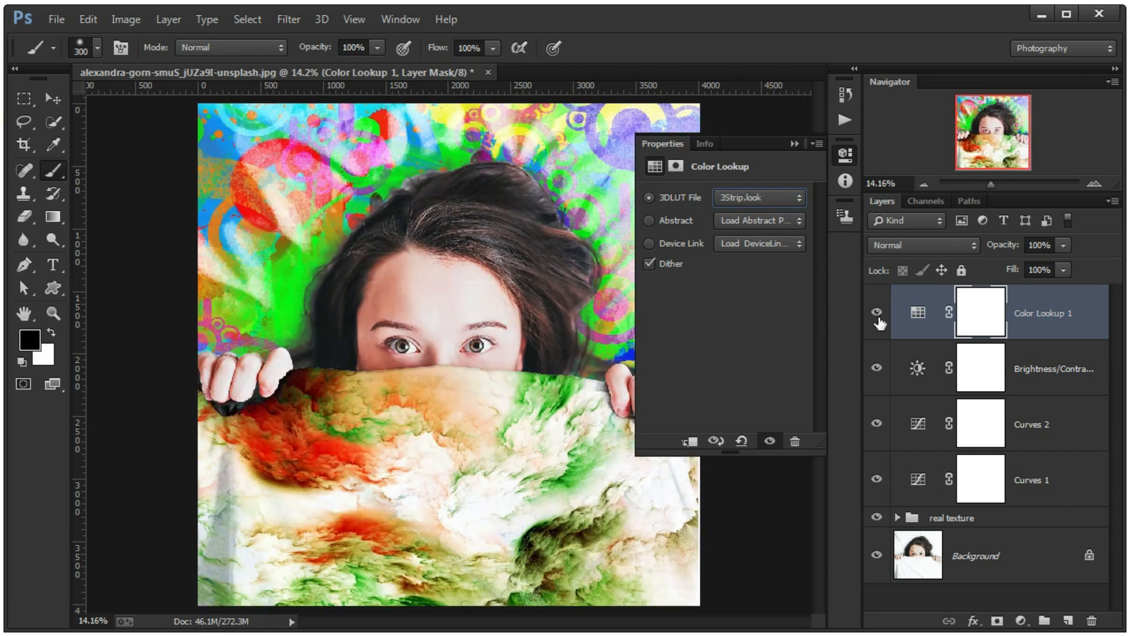
- Toggle the Color Lookup layer's visibility to compare the image with and without it, keeping the 3Strip.look LUT
left_click(877, 314)
left_click(876, 314)
left_click(876, 315)
left_click(876, 315)
left_click(762, 196)
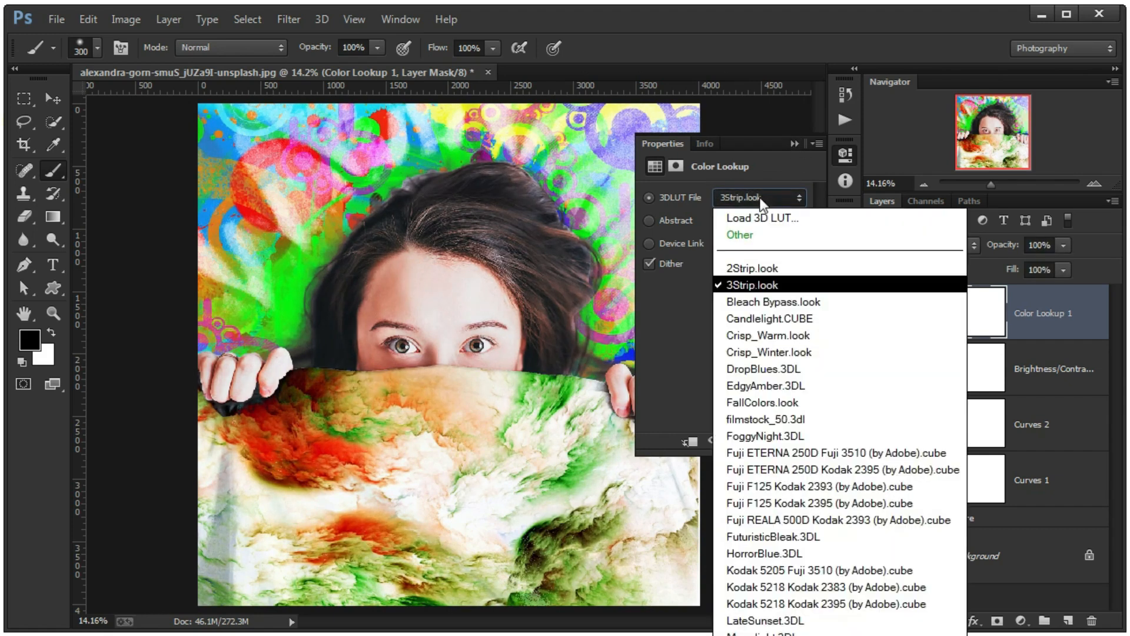
left_click(756, 287)
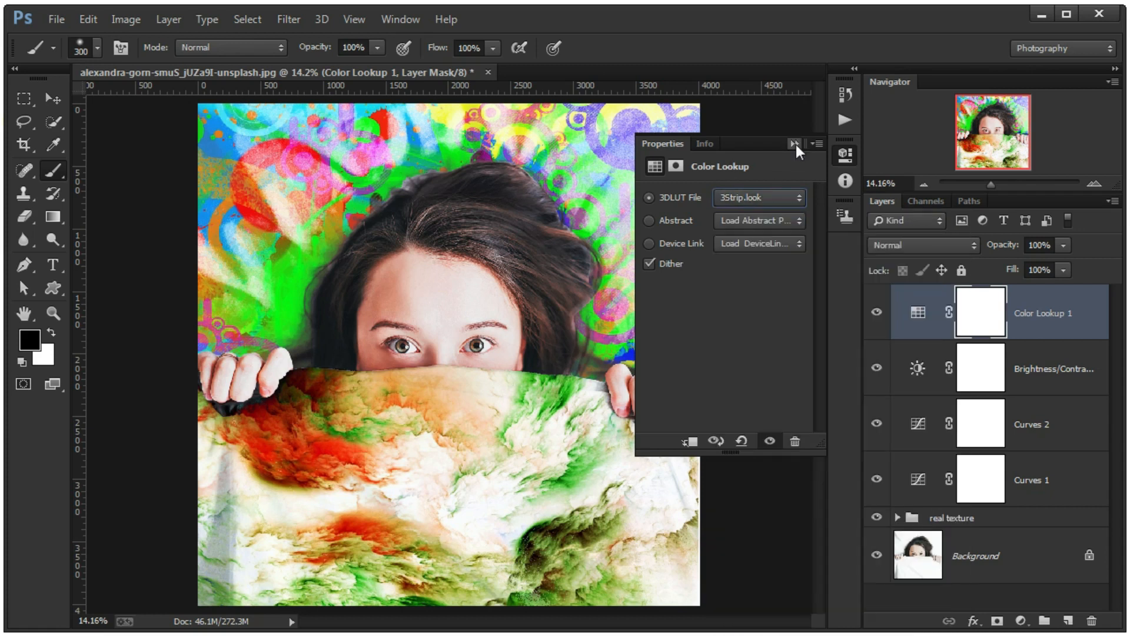
- Lower the Color Lookup layer's opacity and fill to 75% each
left_click(795, 144)
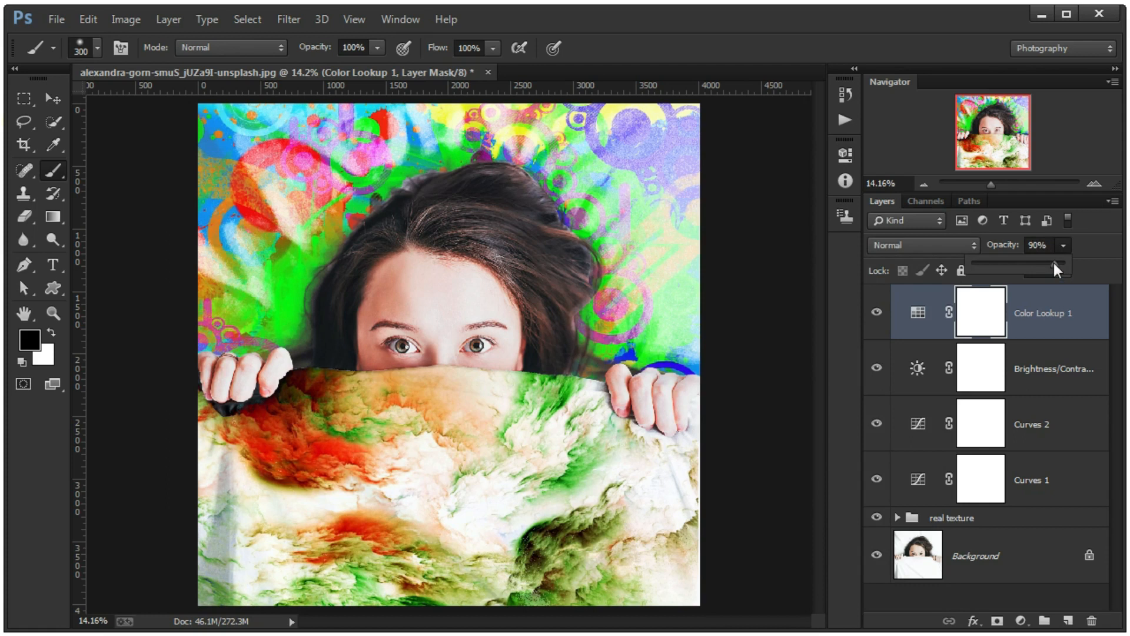
left_click(1064, 270)
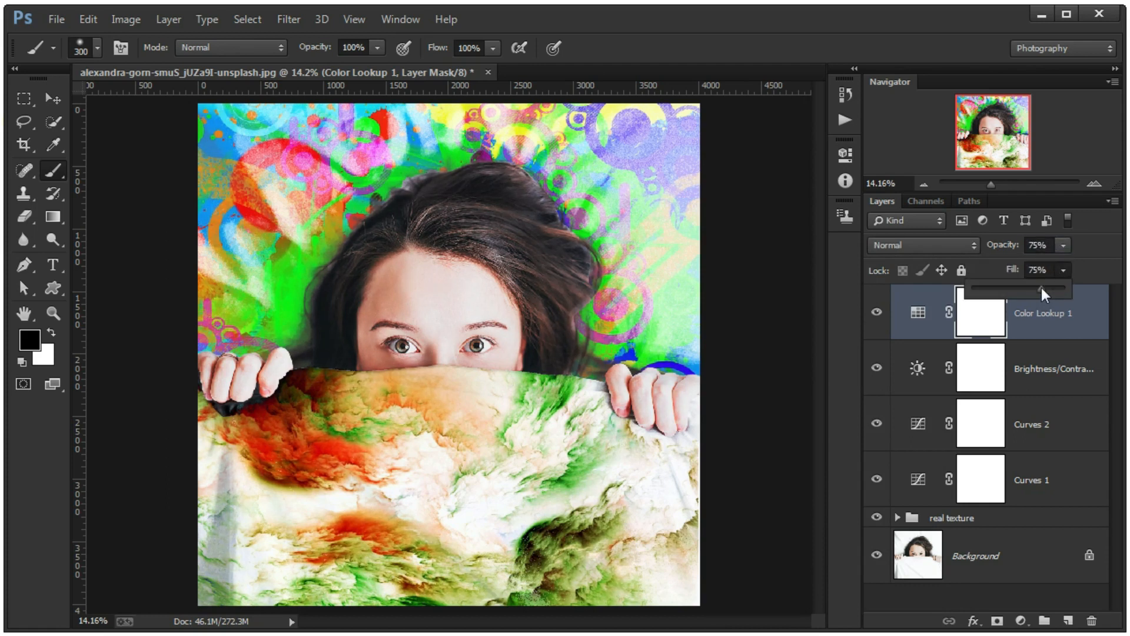
- Add a Curves adjustment layer on top, moving the RGB curve's black point to input 8 and slightly lowering its white point
left_click(1021, 620)
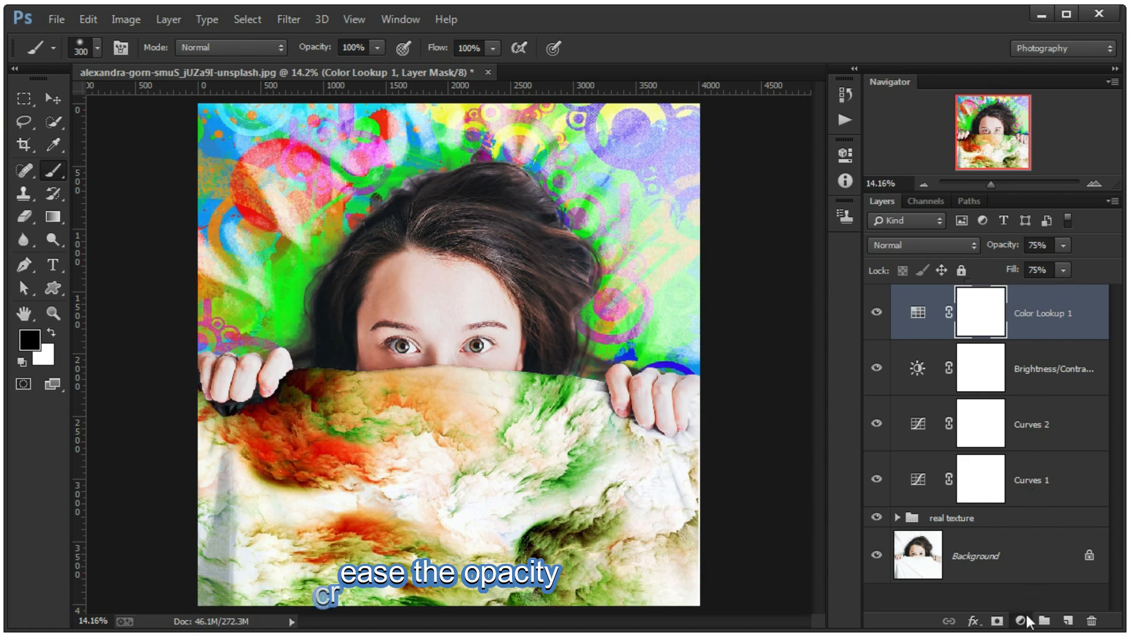
left_click(1025, 391)
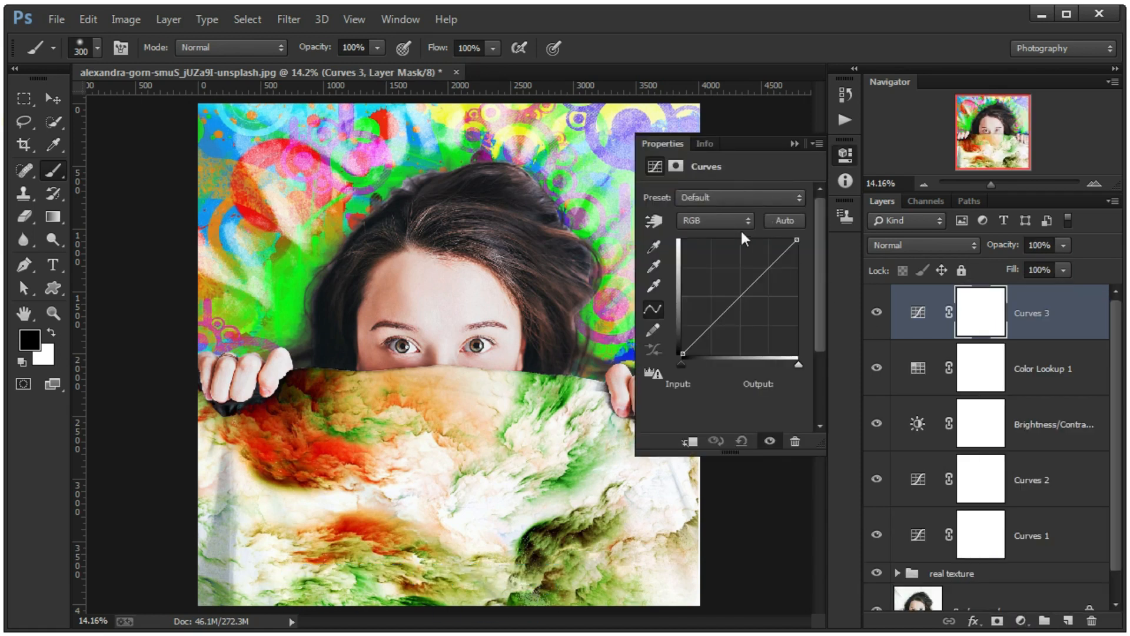
mouse_move(682, 351)
left_mouse_down()
mouse_move(682, 342)
mouse_move(684, 360)
left_mouse_up()
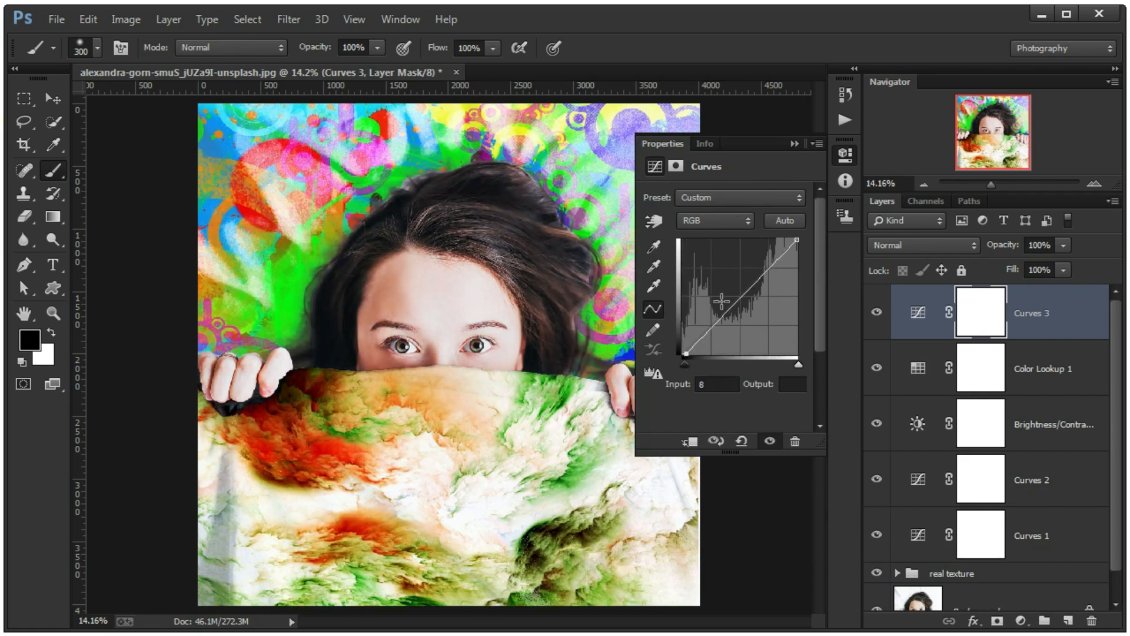
mouse_move(796, 240)
left_mouse_down()
mouse_move(807, 252)
mouse_move(810, 242)
left_mouse_up()
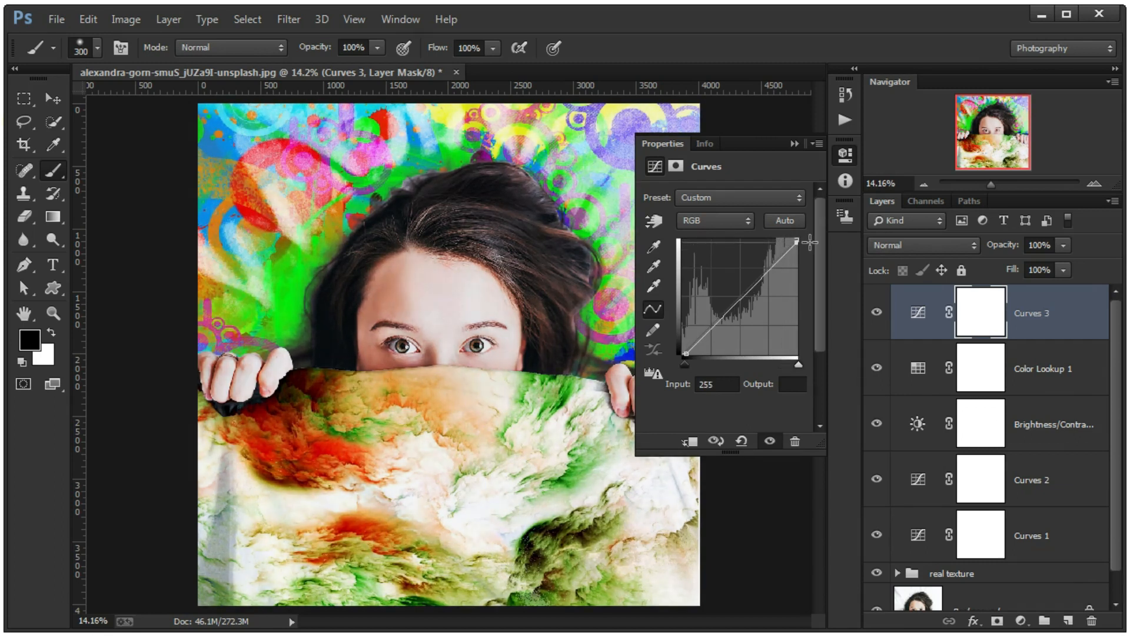
left_click(794, 143)
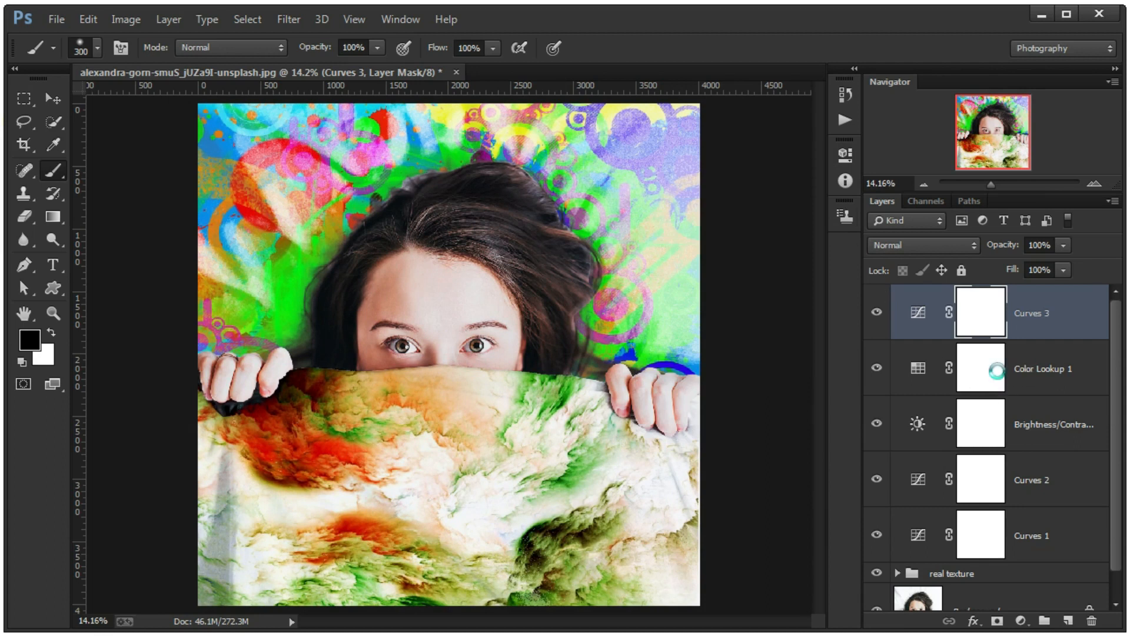
- Stamp all visible layers into a new merged layer on top and open it in the Camera Raw Filter
key("ctrl+shift+alt+e")
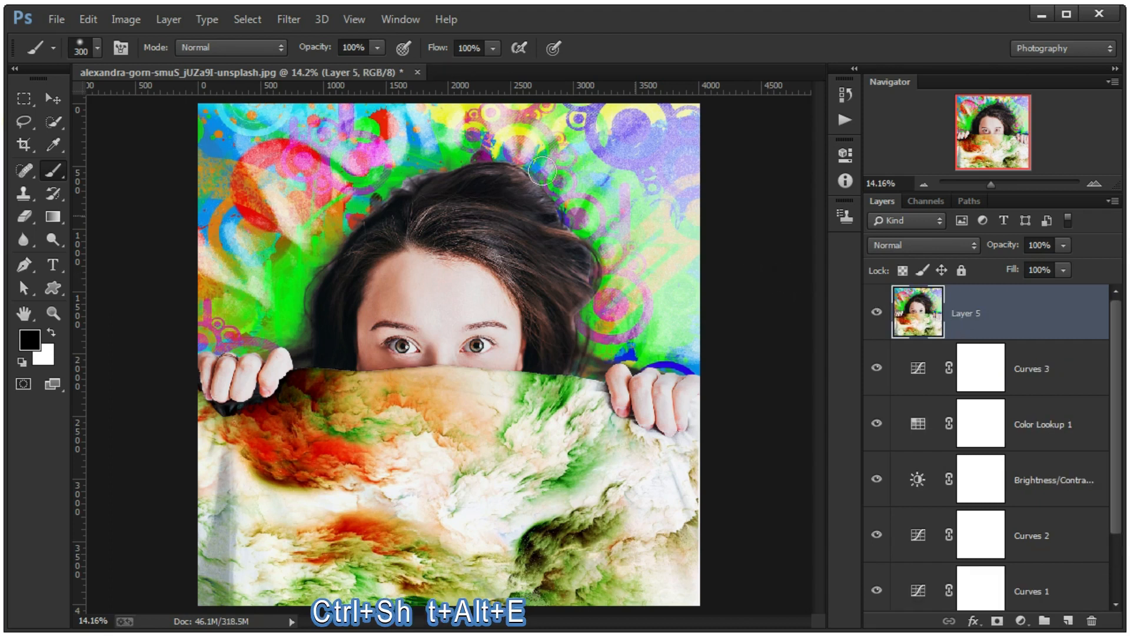
left_click(288, 20)
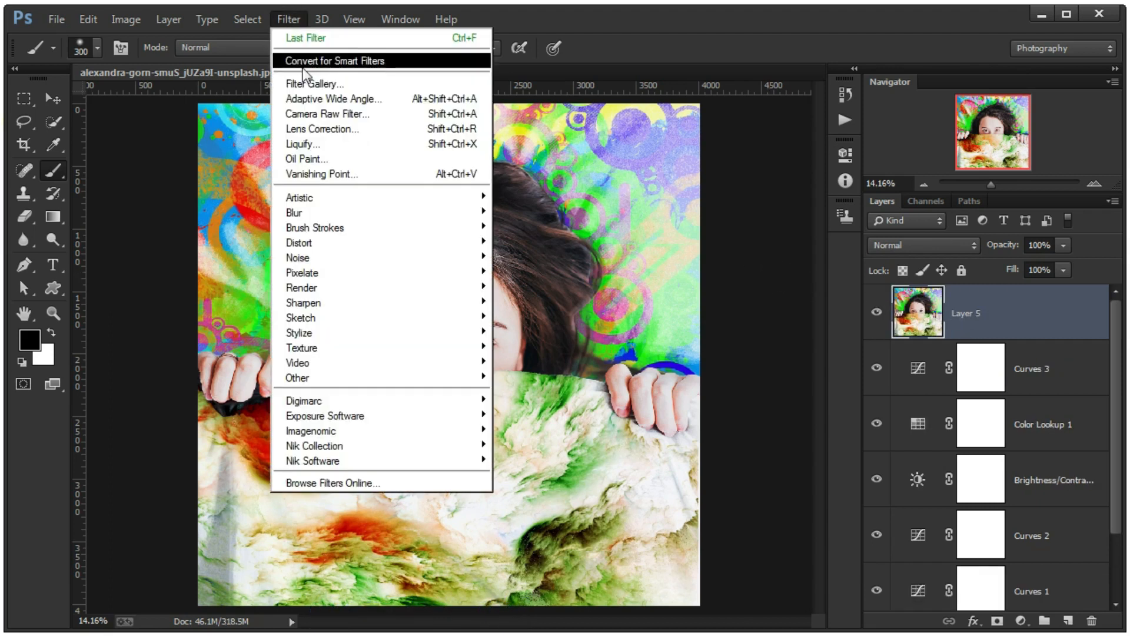
left_click(330, 114)
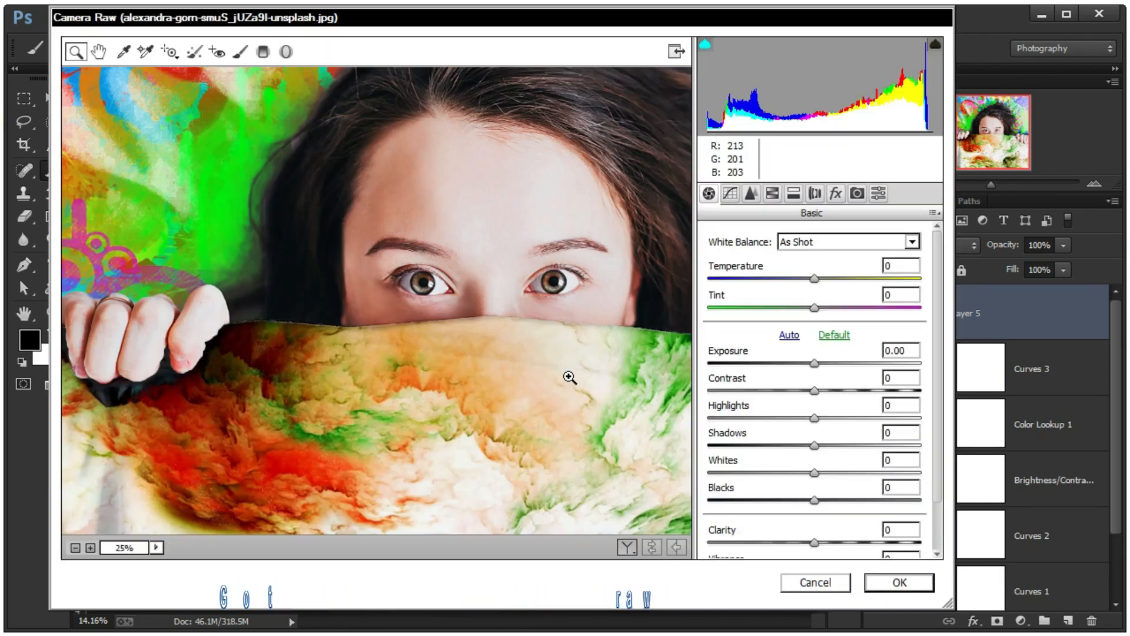
- Set the basic tones to exposure +0.15, contrast +8, highlights -13, shadows -6 and whites +7
scroll(570, 379, "down", 1)
left_click_drag(814, 363, 818, 363)
left_click_drag(815, 391, 823, 391)
left_click_drag(815, 418, 803, 418)
right_click(489, 226)
mouse_move(815, 446)
left_mouse_down()
mouse_move(835, 430)
mouse_move(822, 431)
left_mouse_up()
left_click(520, 252)
- Set blacks to -5, clarity to +18 and vibrance to +13 in the basic adjustments
scroll(808, 448, "down", 1)
left_click_drag(815, 458, 809, 458)
left_click_drag(814, 500, 834, 500)
scroll(833, 504, "down", 1)
left_click_drag(815, 514, 819, 542)
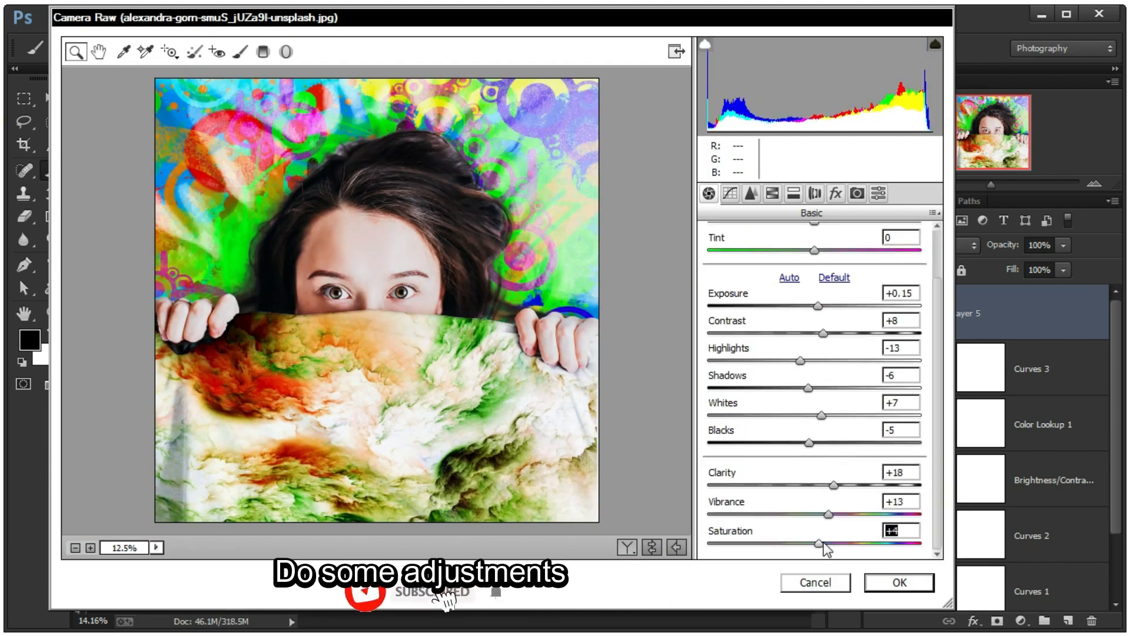
- Fine-tune the highlights, lights, darks and shadows of the parametric tone curve
left_click(730, 194)
scroll(815, 460, "down", 1)
left_click_drag(815, 461, 825, 462)
left_click_drag(815, 488, 808, 488)
left_click_drag(815, 517, 821, 516)
left_click_drag(815, 544, 825, 516)
- Set the sharpening amount to 3 in the detail settings and examine the face up close
left_click(751, 193)
left_click_drag(709, 267, 714, 266)
left_click(380, 257)
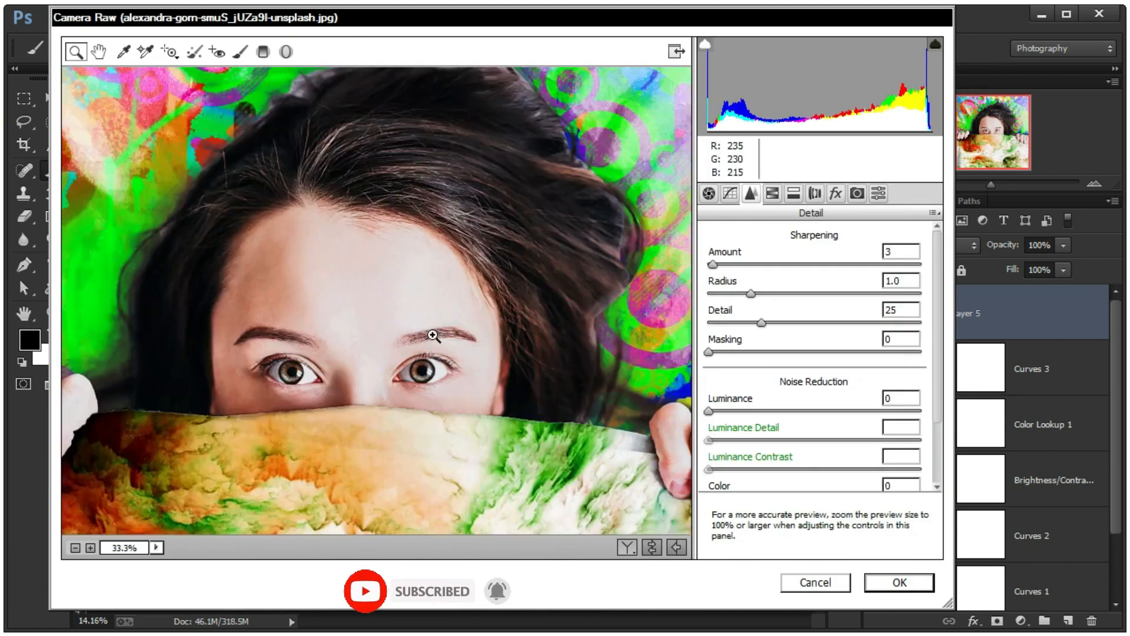
left_click(427, 372)
- Apply a Highlight Priority post-crop vignette with amount -10, midpoint 57, roundness +3 and feather 54
left_click(836, 193)
right_click(445, 119)
left_click(487, 301)
mouse_move(787, 421)
left_mouse_down()
mouse_move(765, 423)
mouse_move(795, 422)
left_mouse_up()
left_click_drag(820, 450, 836, 451)
left_click_drag(820, 509, 829, 509)
left_click_drag(820, 480, 823, 481)
left_click(857, 193)
left_click(815, 193)
left_click(793, 193)
left_click(836, 193)
left_click_drag(795, 422, 811, 420)
left_click(378, 283)
left_click(378, 282)
left_click(378, 283)
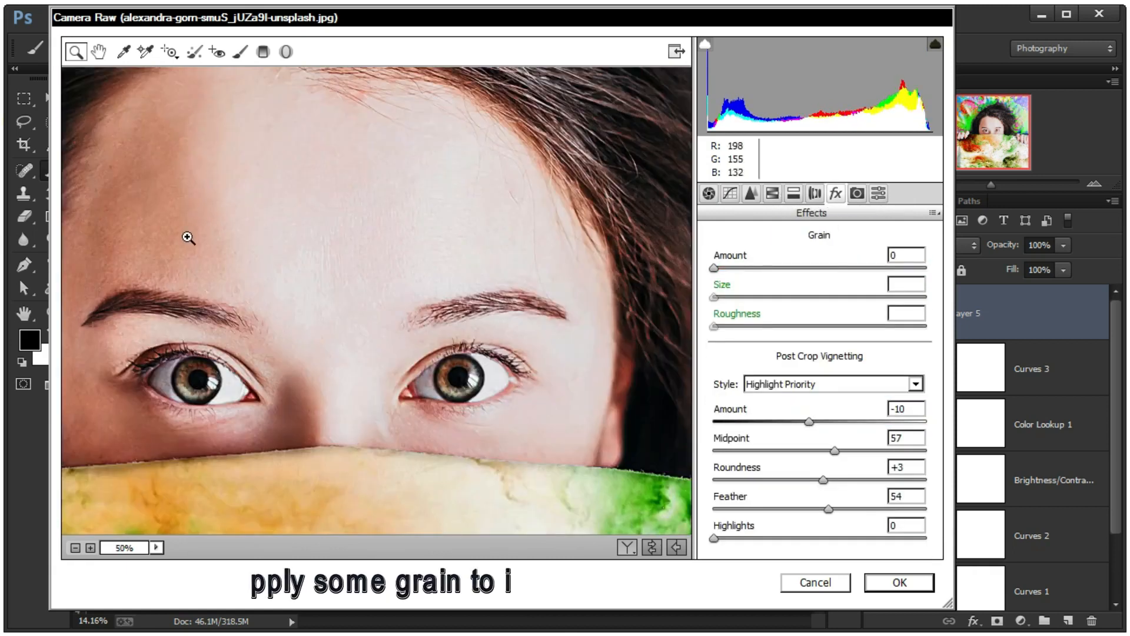
- Add film grain to the image, adjusting its amount, size and roughness against a close-up of the face
left_click(188, 234)
left_click_drag(714, 268, 736, 269)
left_click_drag(820, 326, 824, 297)
left_click(823, 268)
left_click_drag(777, 268, 824, 268)
left_click_drag(820, 297, 809, 326)
left_click_drag(831, 297, 797, 297)
left_click_drag(825, 268, 768, 298)
- Raise the saturation slightly in the basic adjustments and apply the Camera Raw Filter
left_click(709, 193)
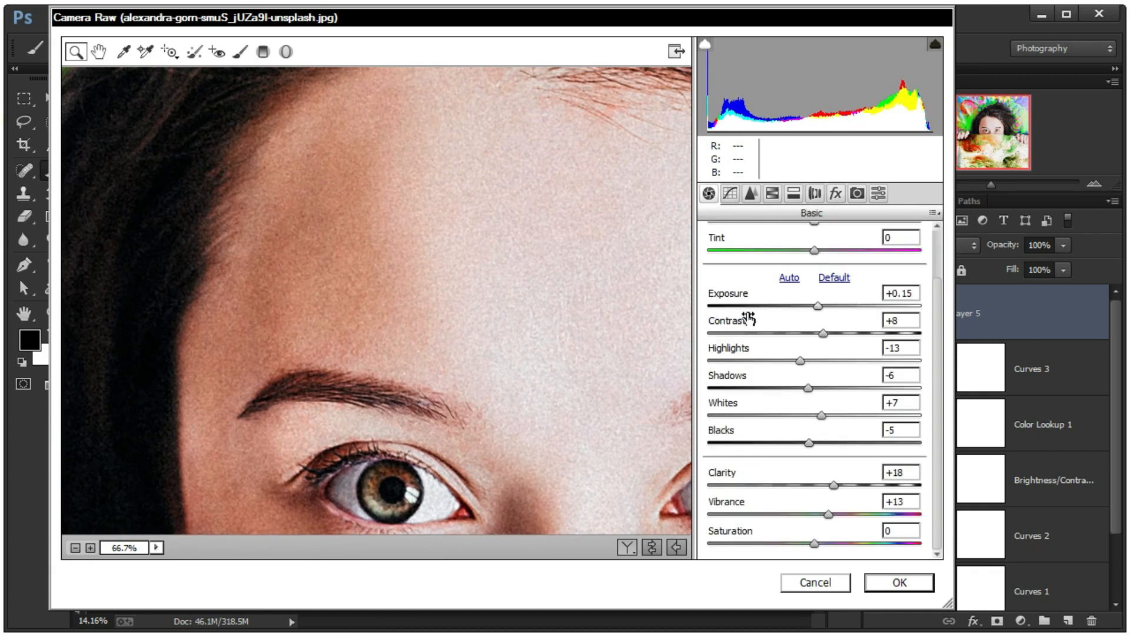
key("ctrl+0")
mouse_move(815, 543)
left_mouse_down()
mouse_move(846, 544)
mouse_move(826, 545)
left_mouse_up()
left_click(874, 579)
- Check the filtered portrait up close, and group every layer above the Background, including the real texture group
scroll(443, 282, "up", 3)
scroll(449, 347, "up", 5)
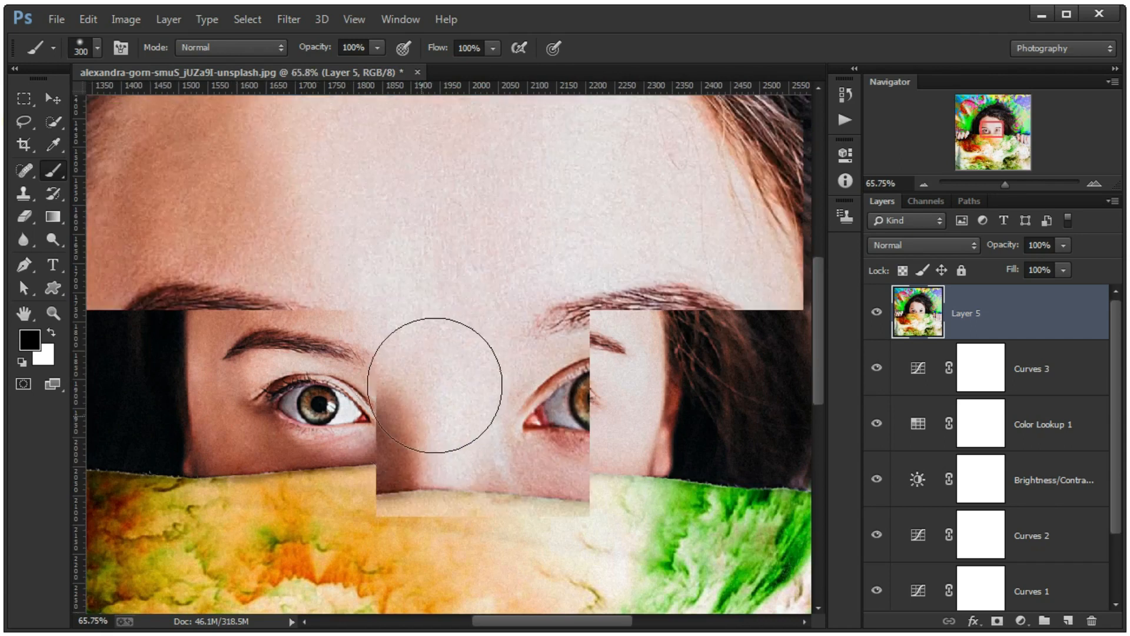
scroll(435, 386, "down", 6)
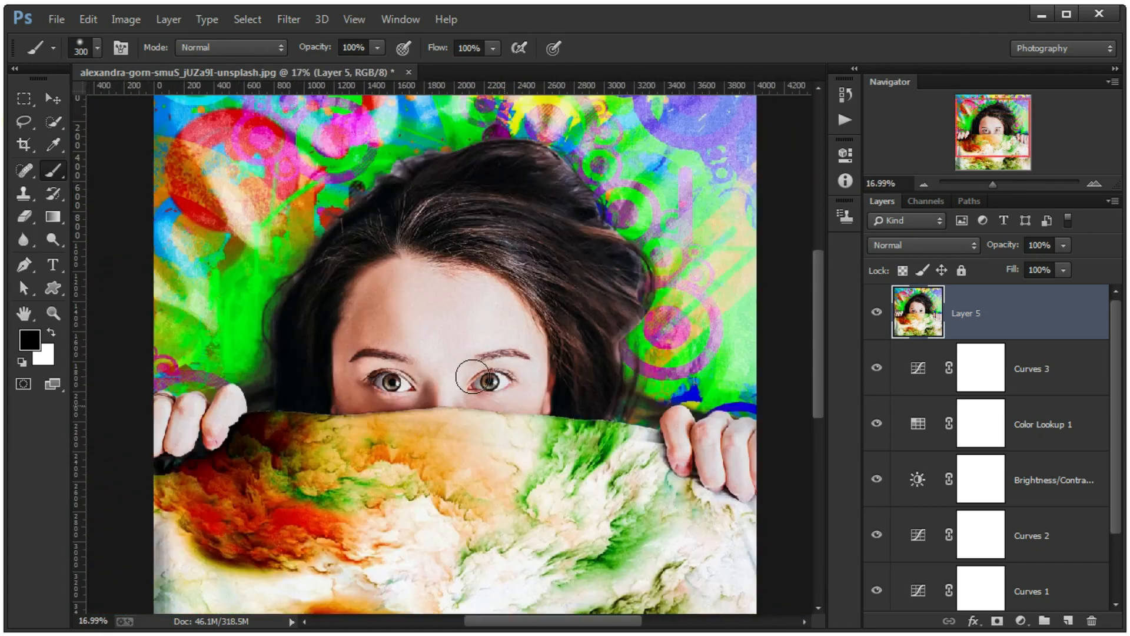
scroll(473, 377, "down", 2)
scroll(472, 317, "up", 1)
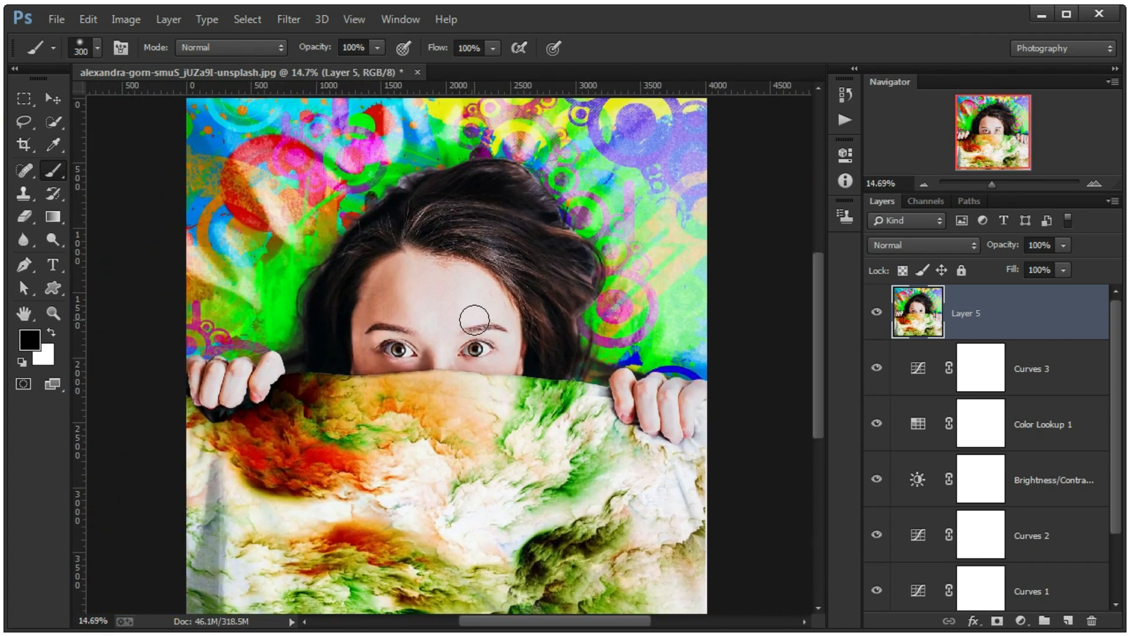
left_click(62, 93)
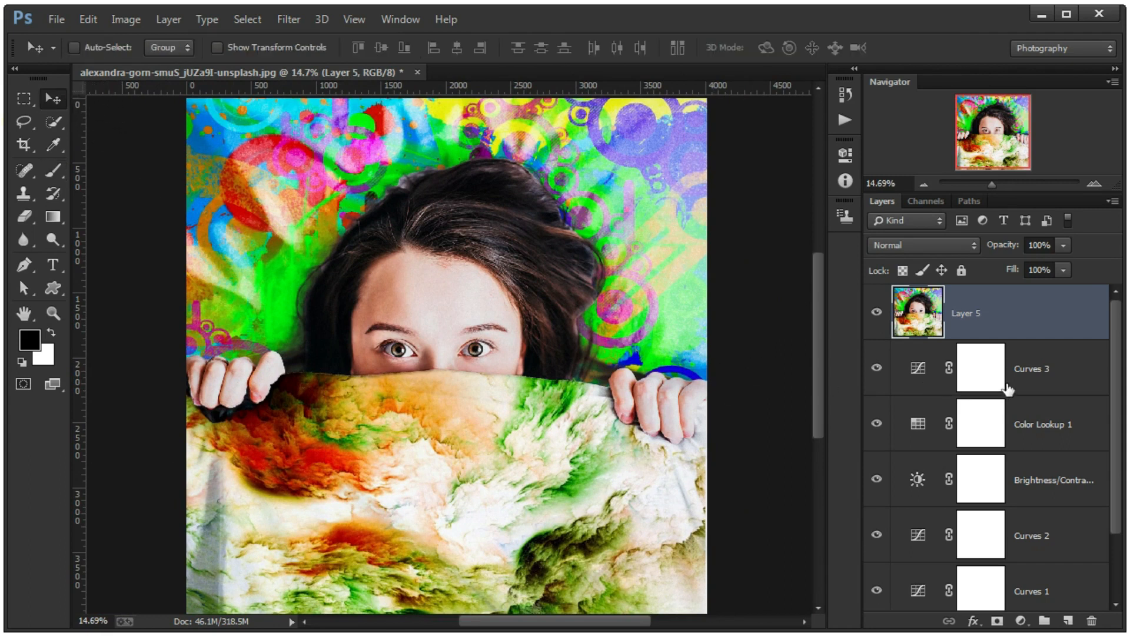
scroll(1008, 389, "down", 3)
left_click(1013, 546, "shift")
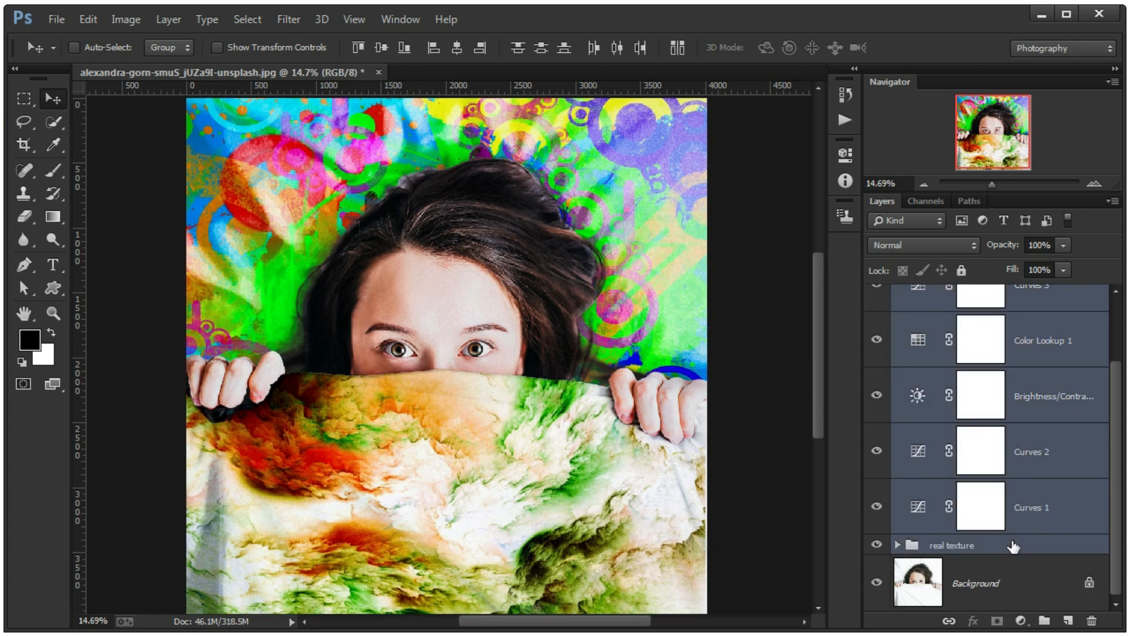
key("ctrl+g")
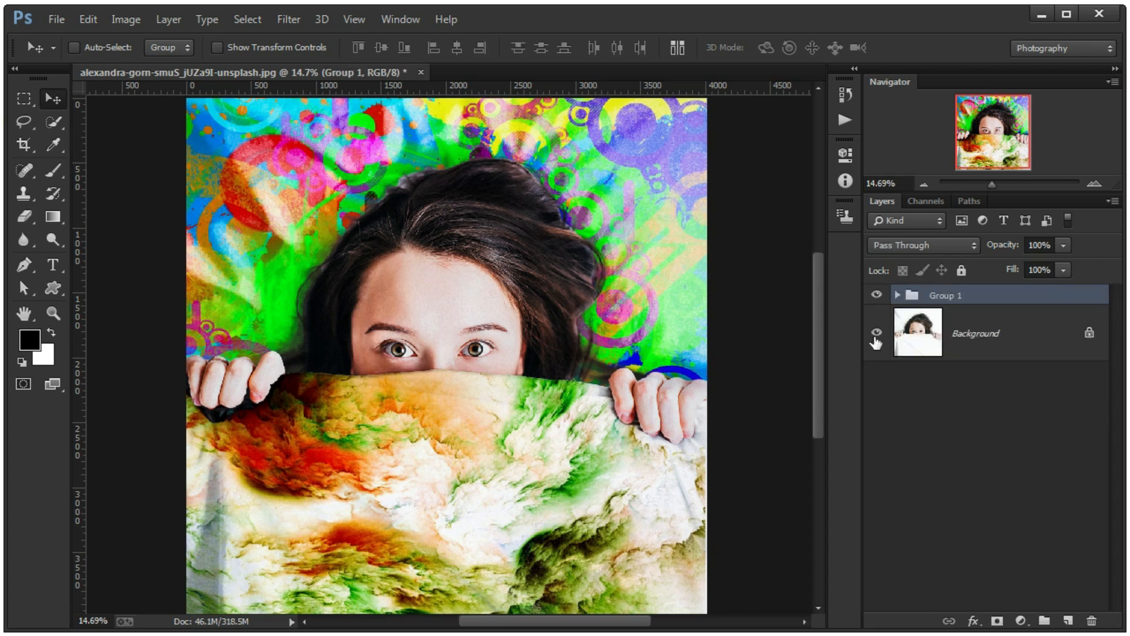
- Toggle the new group's visibility several times to compare the original portrait with the finished composite
left_click(876, 295)
left_click(877, 295)
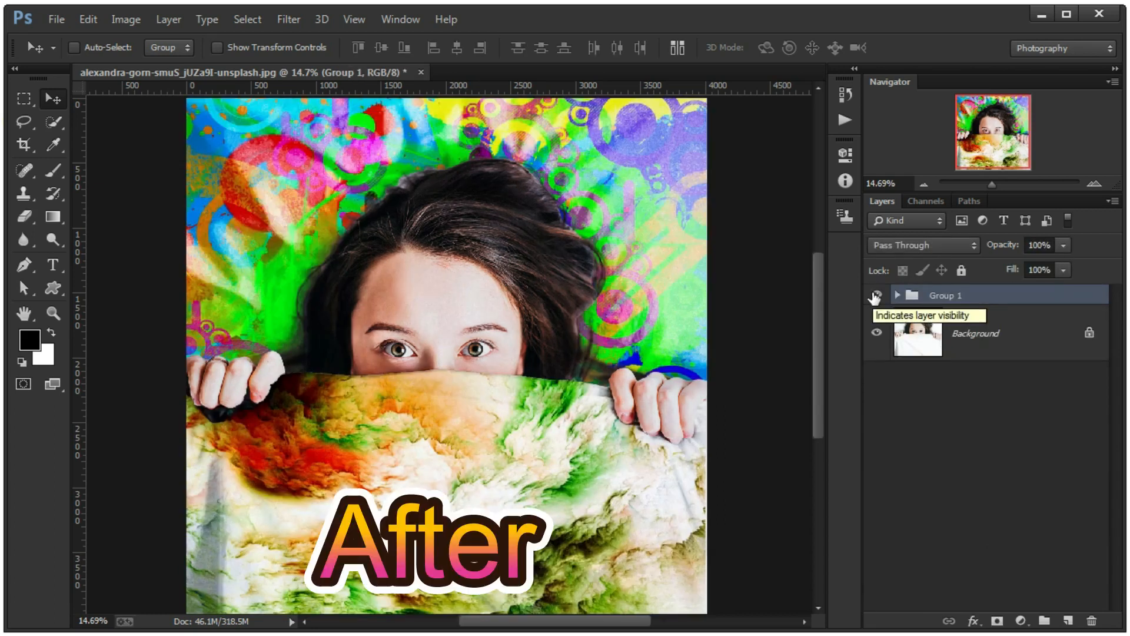
left_click(876, 295)
left_click(876, 295)
left_click(877, 295)
left_click(876, 295)
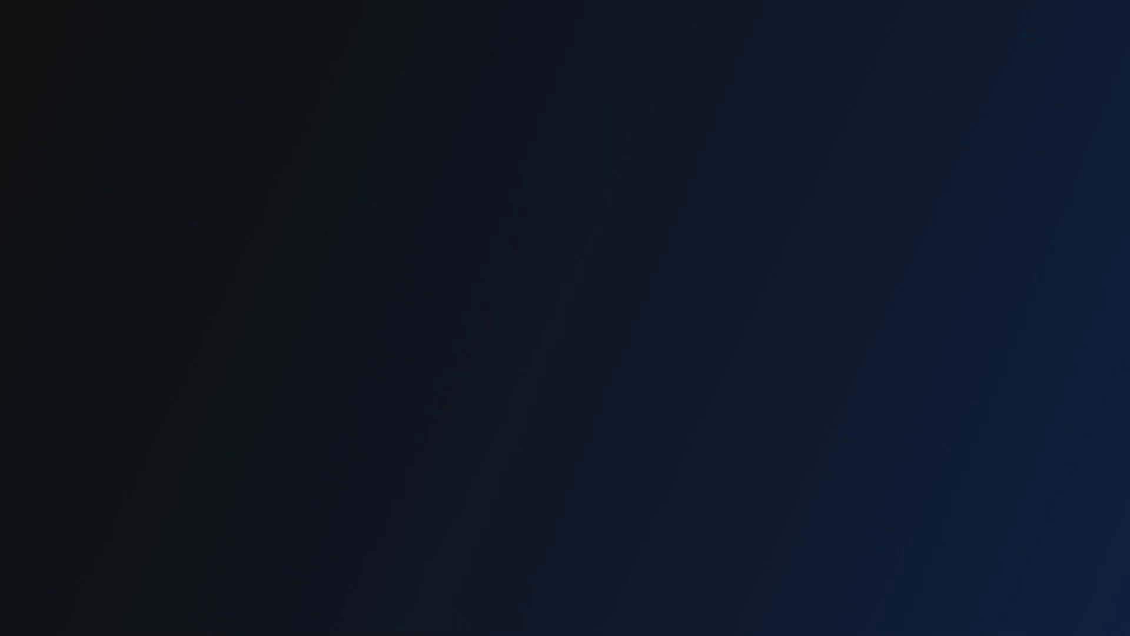